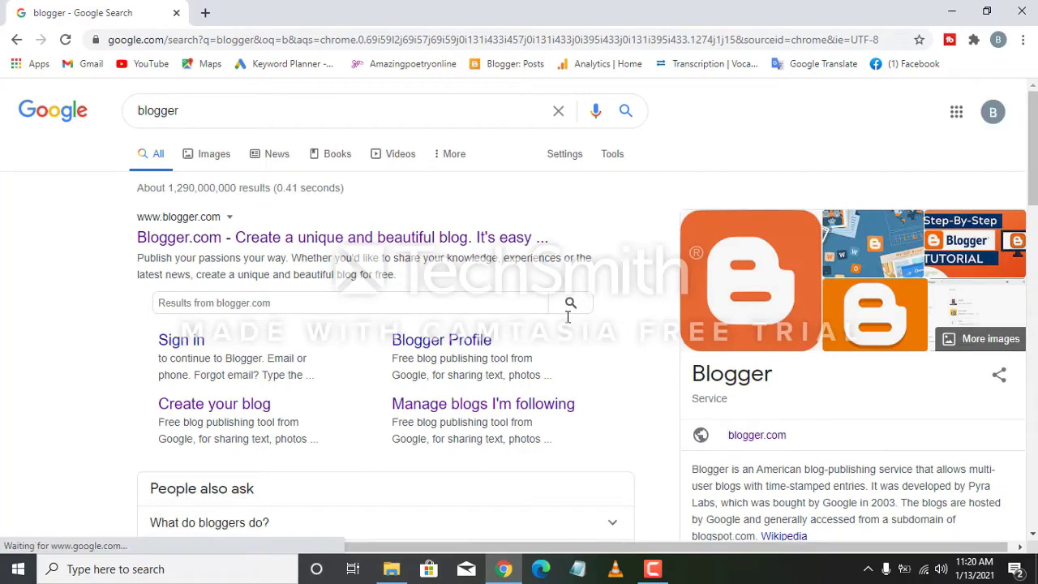
- Open Blogger.com from the search results, start creating a blog and choose the last Google account listed
click(411, 238)
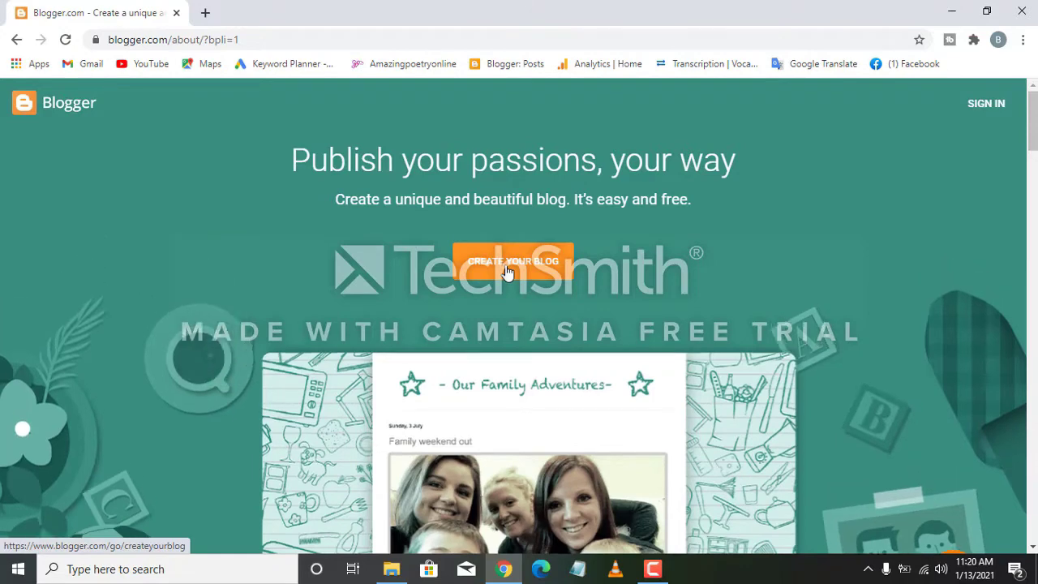
click(508, 269)
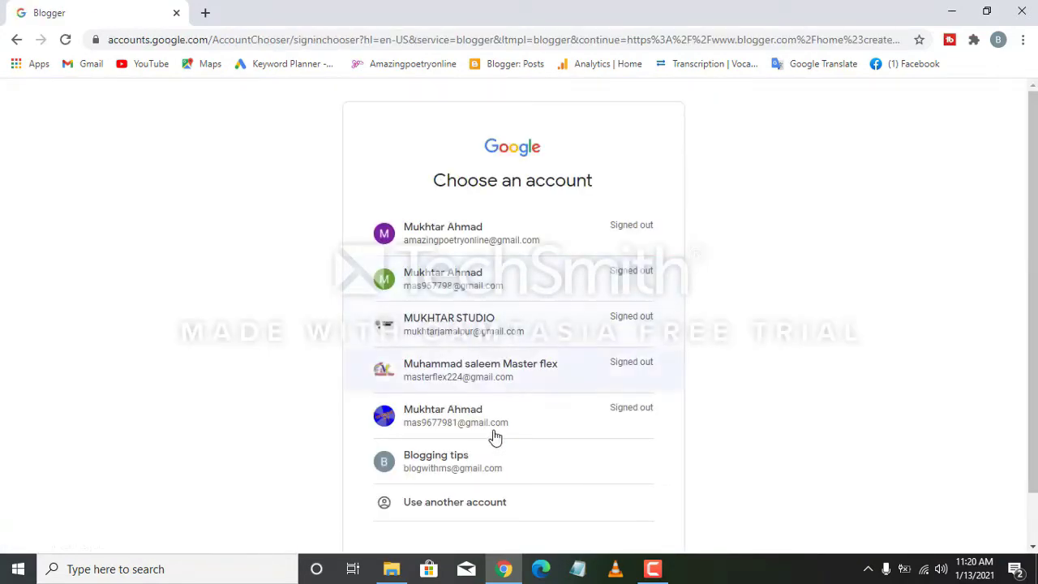
click(483, 472)
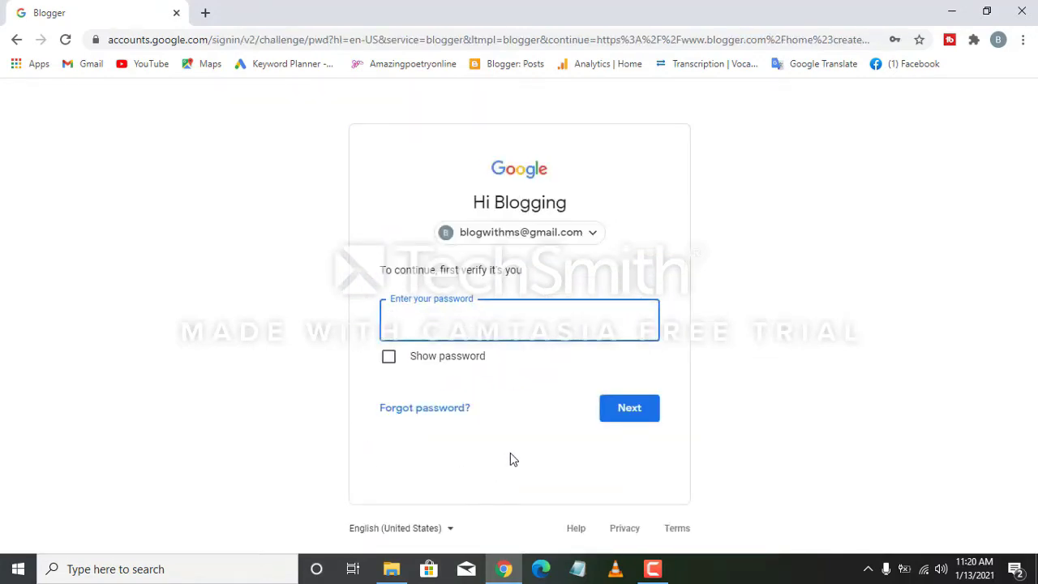
- Sign in to the chosen Google account by entering the account password
text(••••••••••)
click(622, 420)
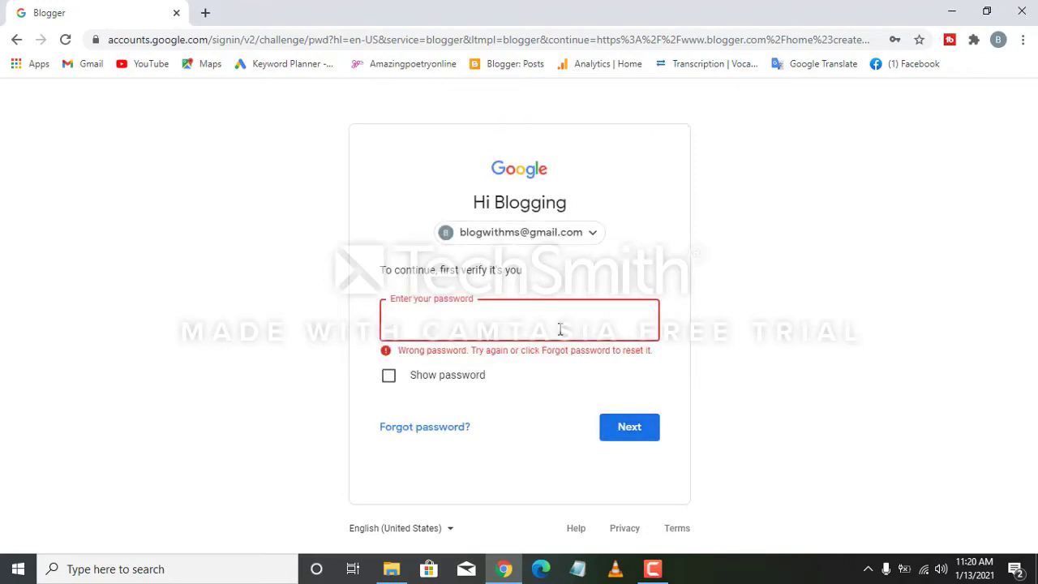
text(•••••••••)
click(631, 430)
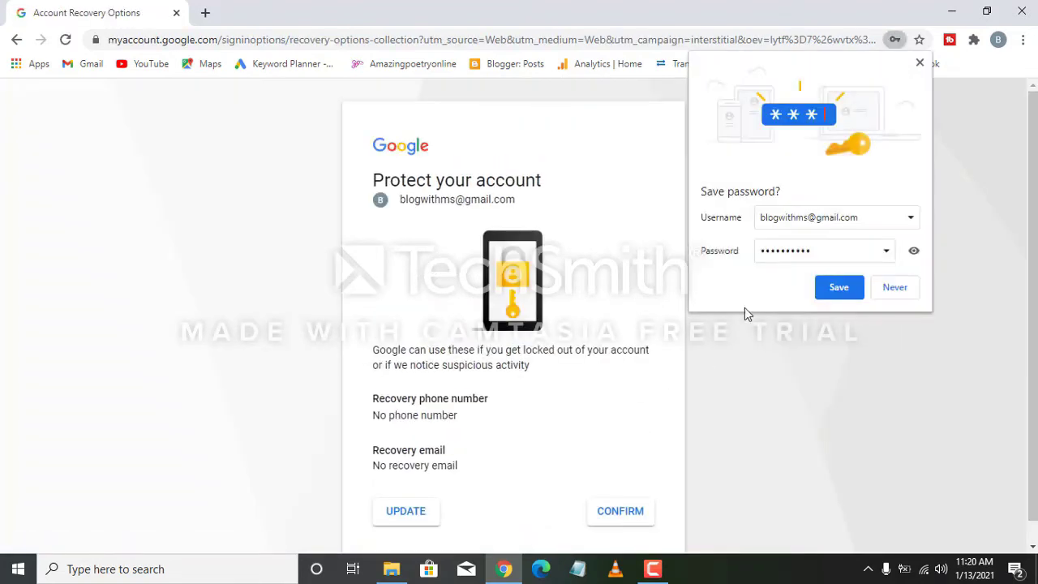
- Save the account password in the browser and confirm the account's recovery options
click(835, 288)
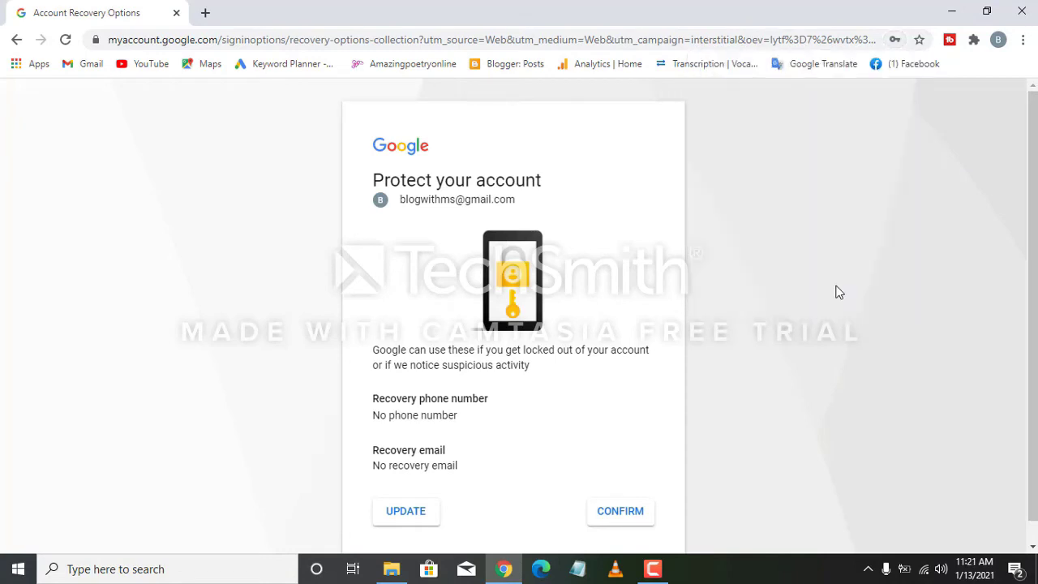
click(628, 518)
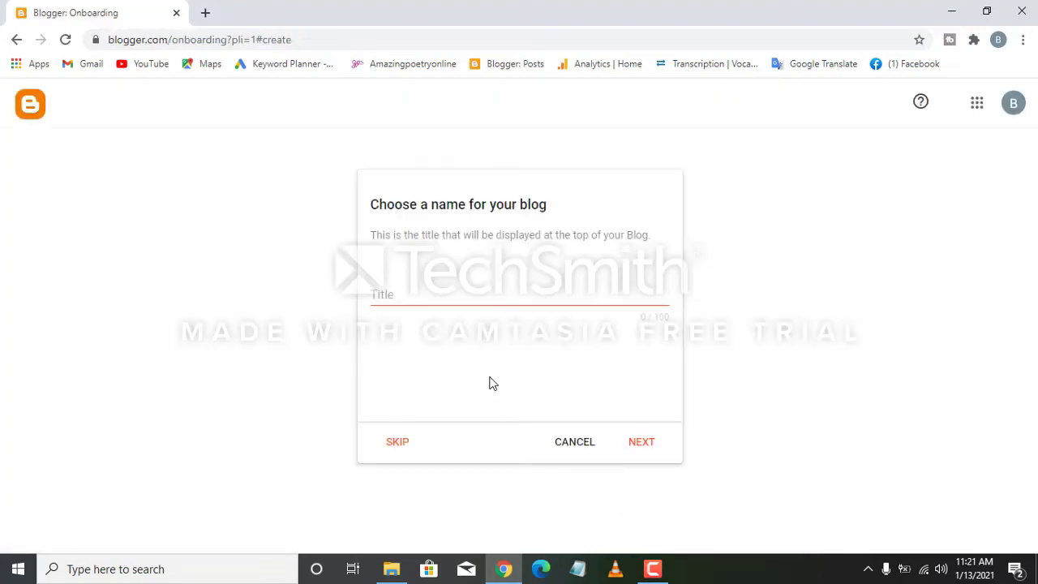
- Give the new blog the title Blogging Tips & Tricks and the address bloggingtechi.blogspot.com
click(407, 292)
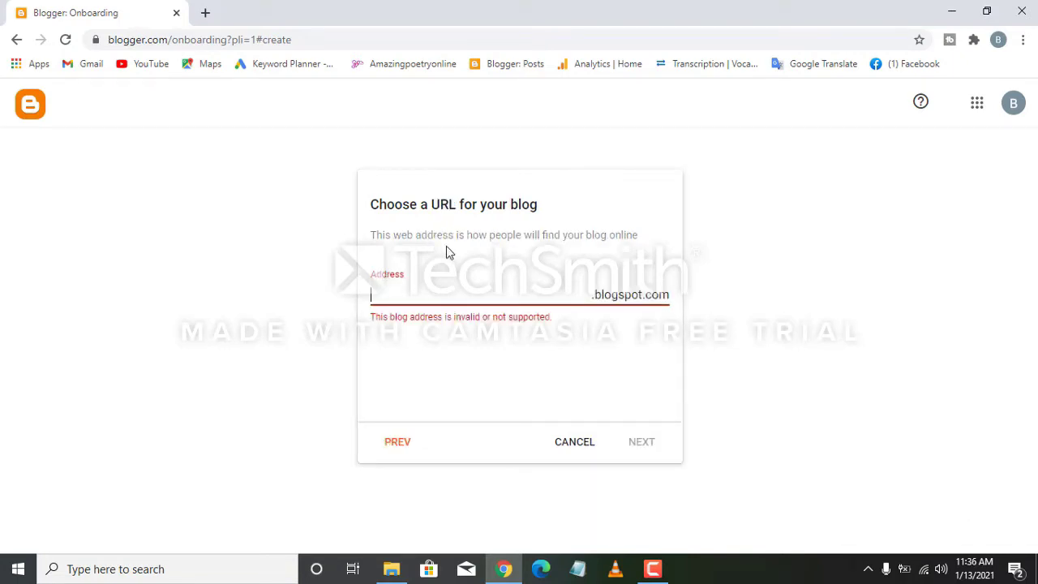
text(bloggng)
key(BackSpace)
key(BackSpace)
key(BackSpace)
key(BackSpace)
text(gingtechi)
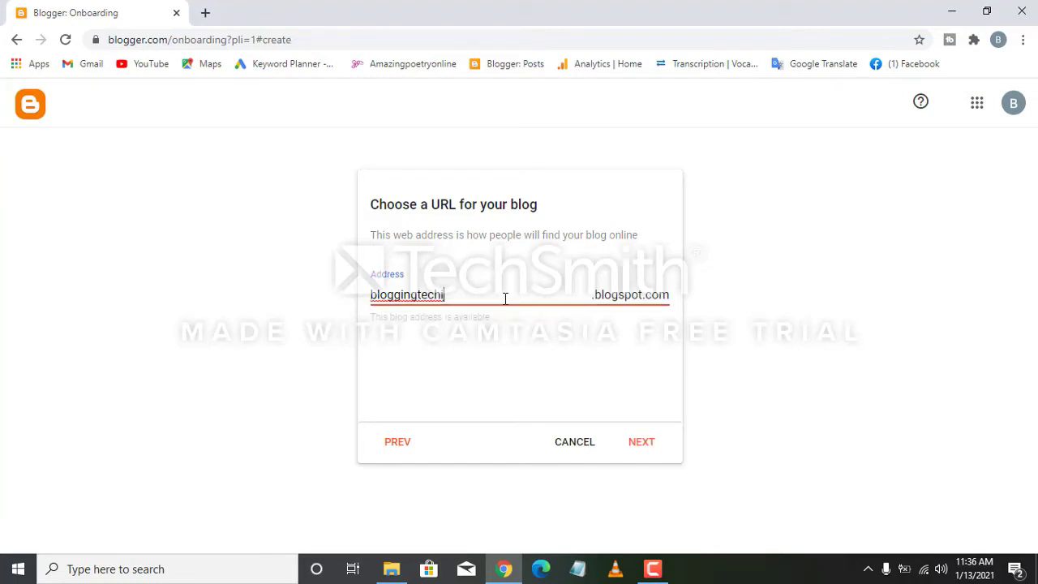
click(642, 442)
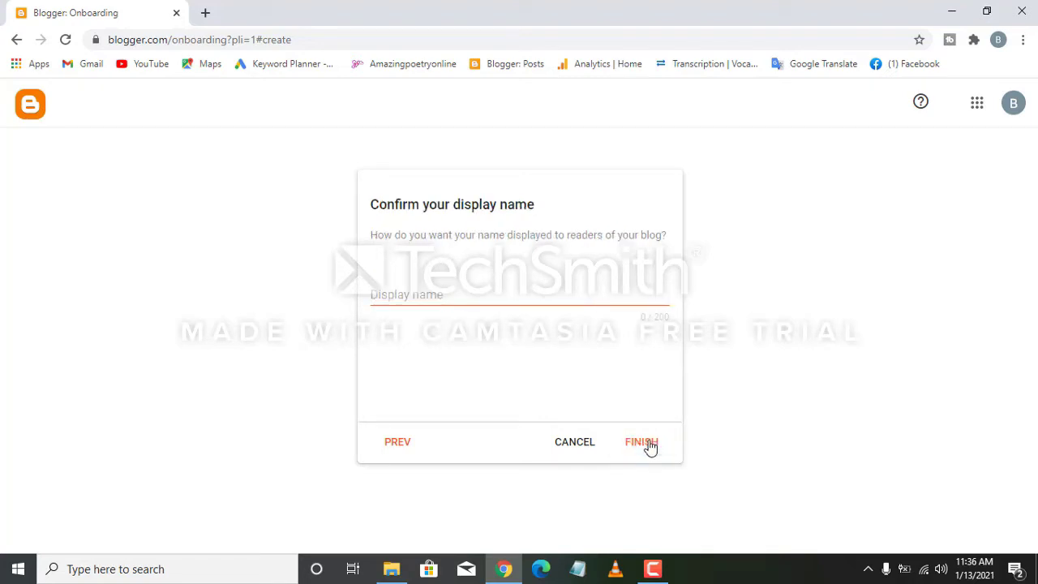
- Finish creating the blog with the display name Blogging Tips and dismiss the European Union cookie notice
click(505, 296)
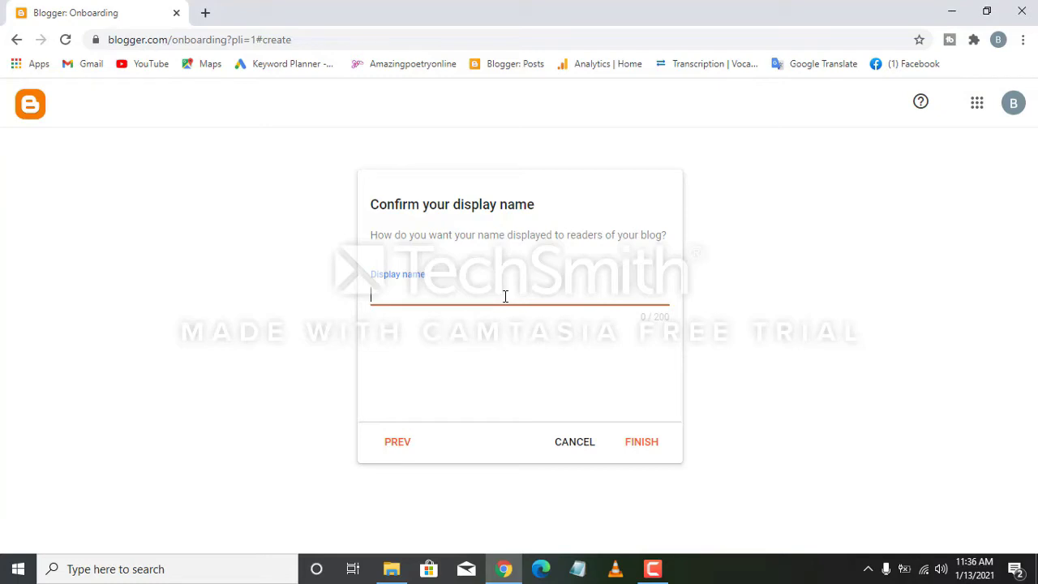
text(Blogging Tips)
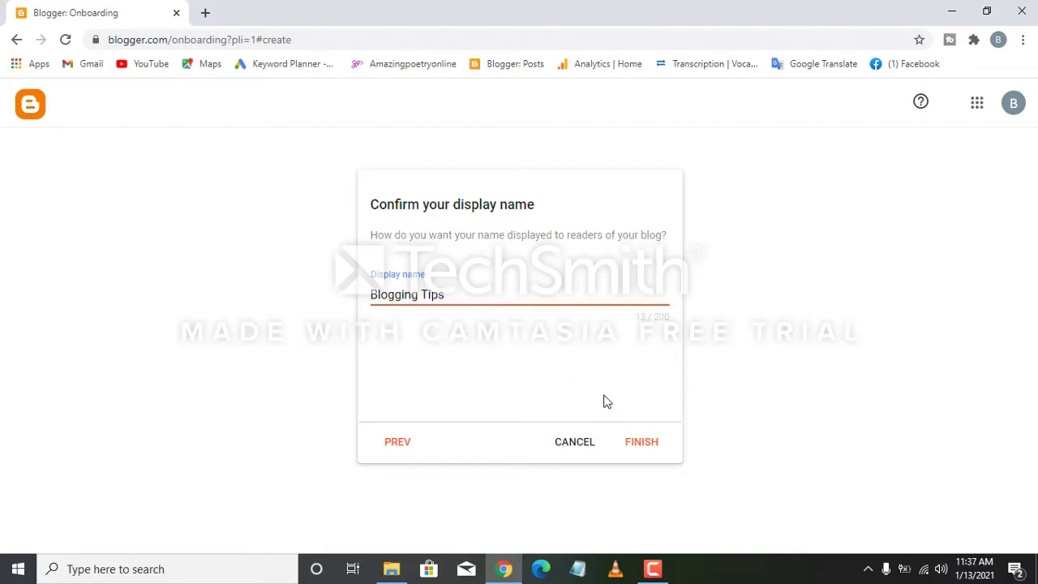
click(654, 446)
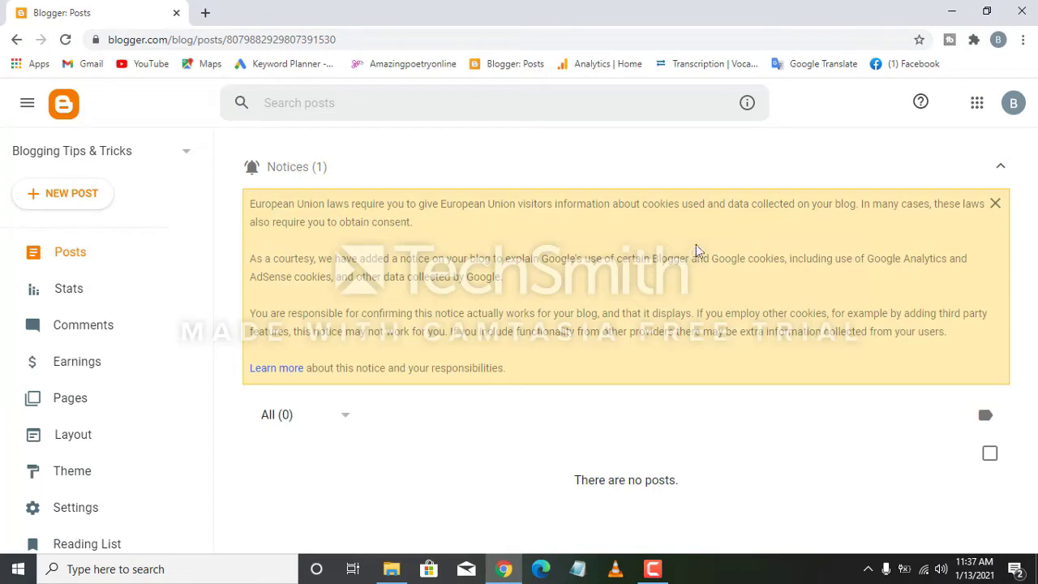
click(997, 206)
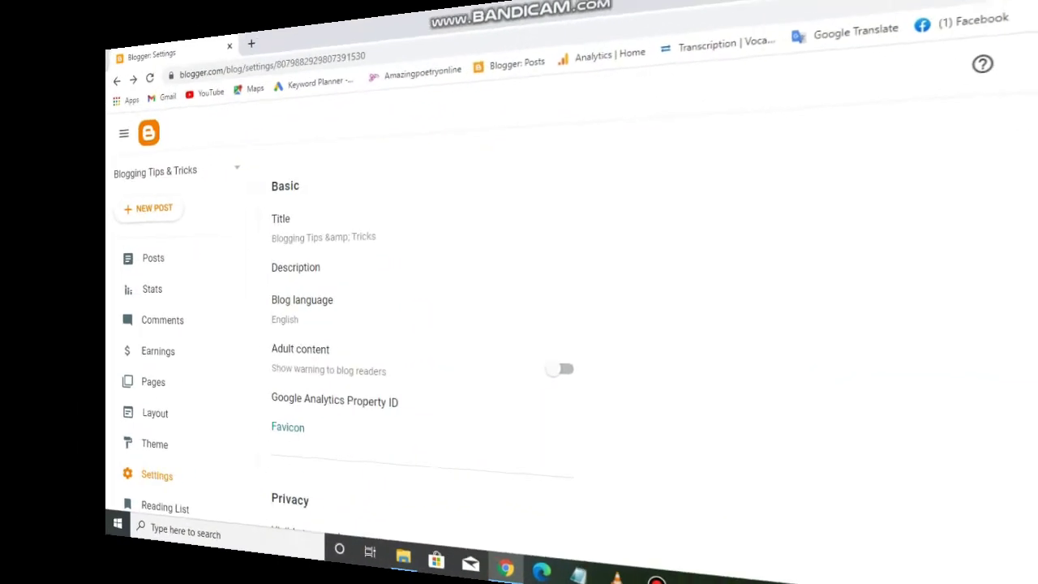
- Correct the blog title in the settings to Blogging Tips & Tricks and save it
click(299, 223)
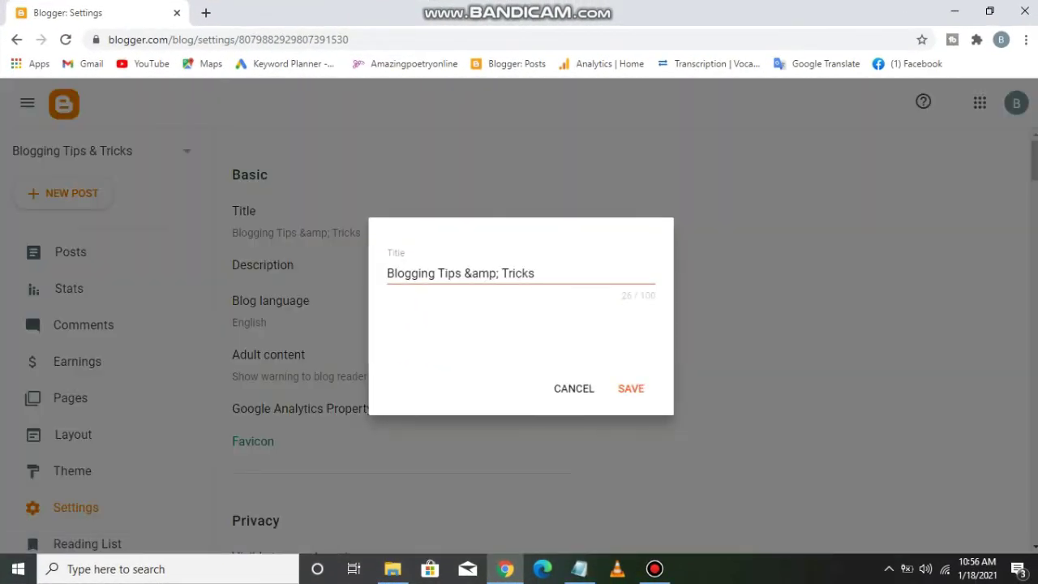
drag(500, 273, 471, 273)
key(BackSpace)
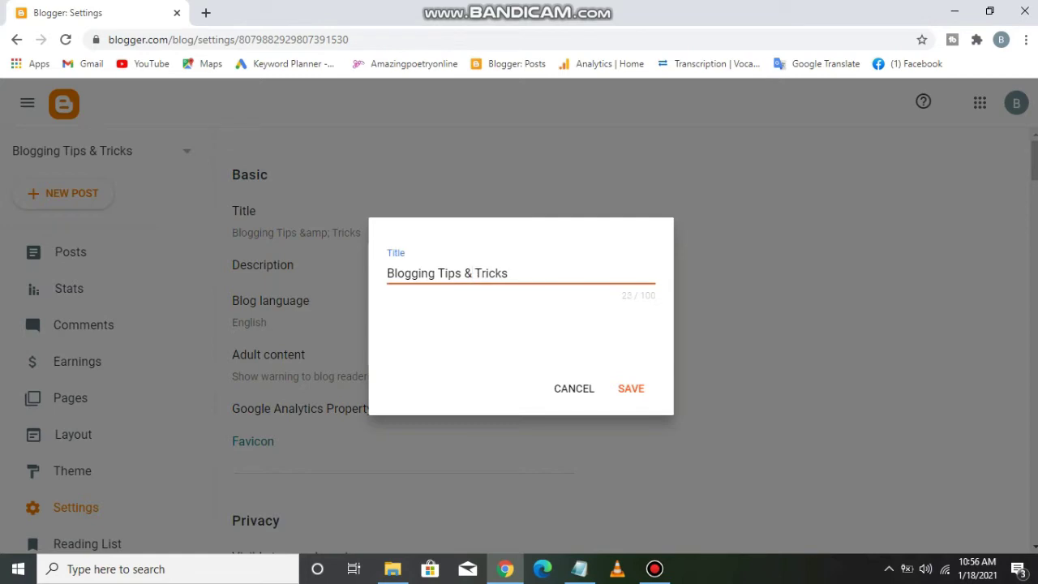
click(630, 389)
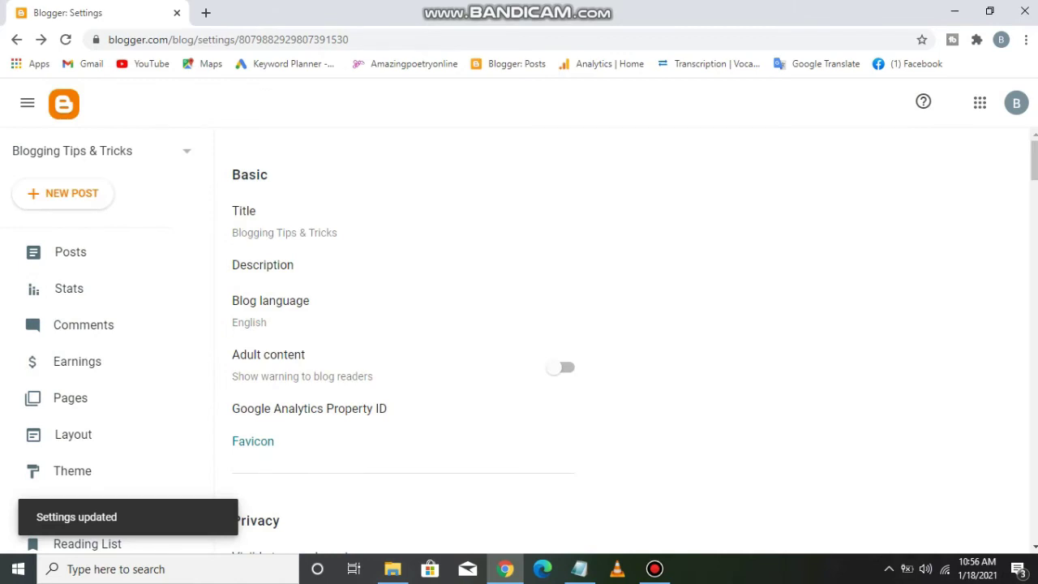
- Fill the blog description with the paragraph copied from Notepad that begins "This website is created for learning purpose" and save it
click(262, 265)
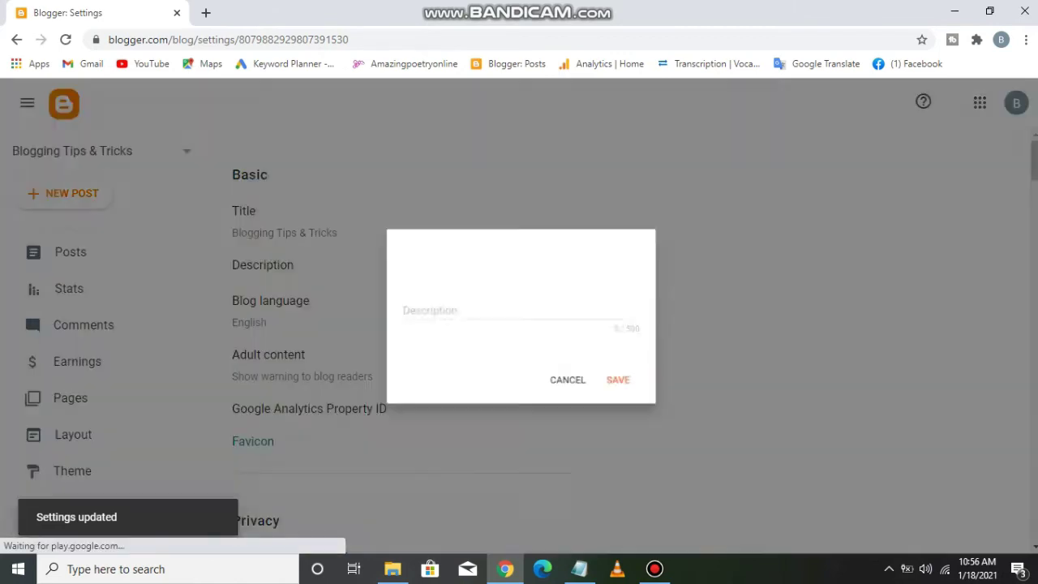
click(579, 569)
key(alt+Tab)
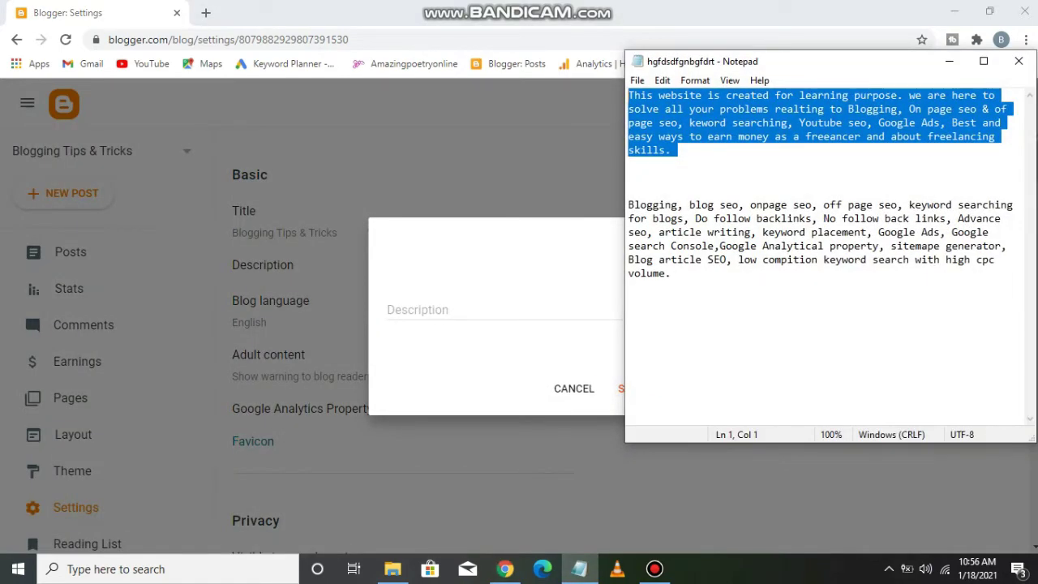
key(alt+Tab)
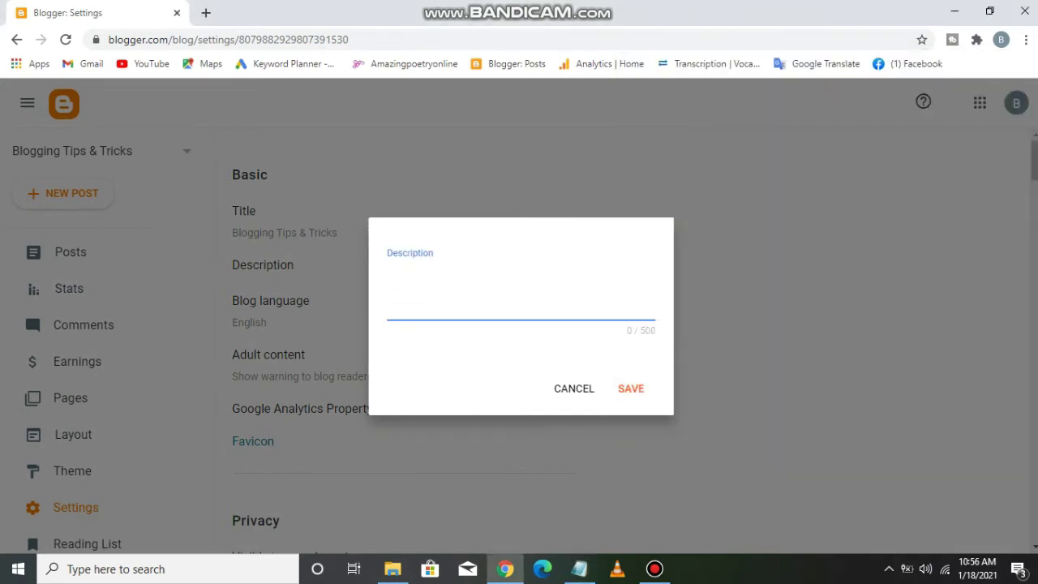
key(ctrl+v)
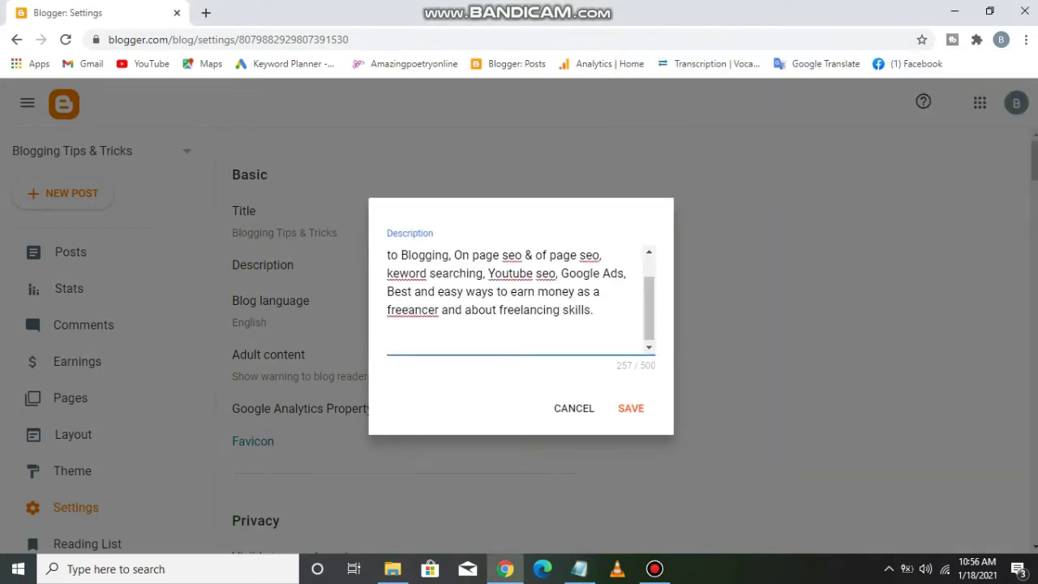
click(630, 408)
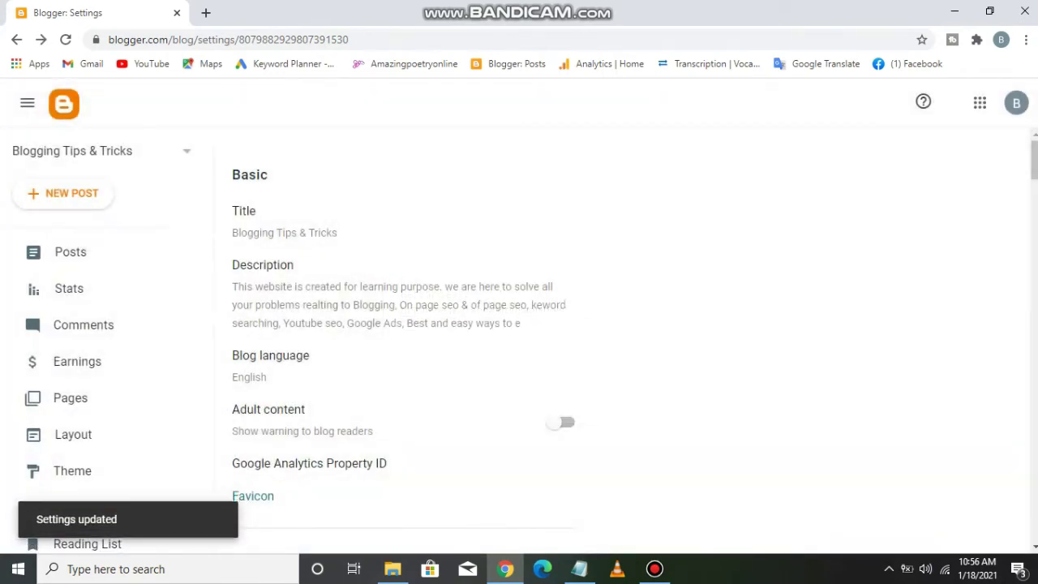
- Review the privacy and publishing settings, and view the custom domain entry without adding a domain
scroll(404, 346, down, 1)
scroll(404, 346, down, 4)
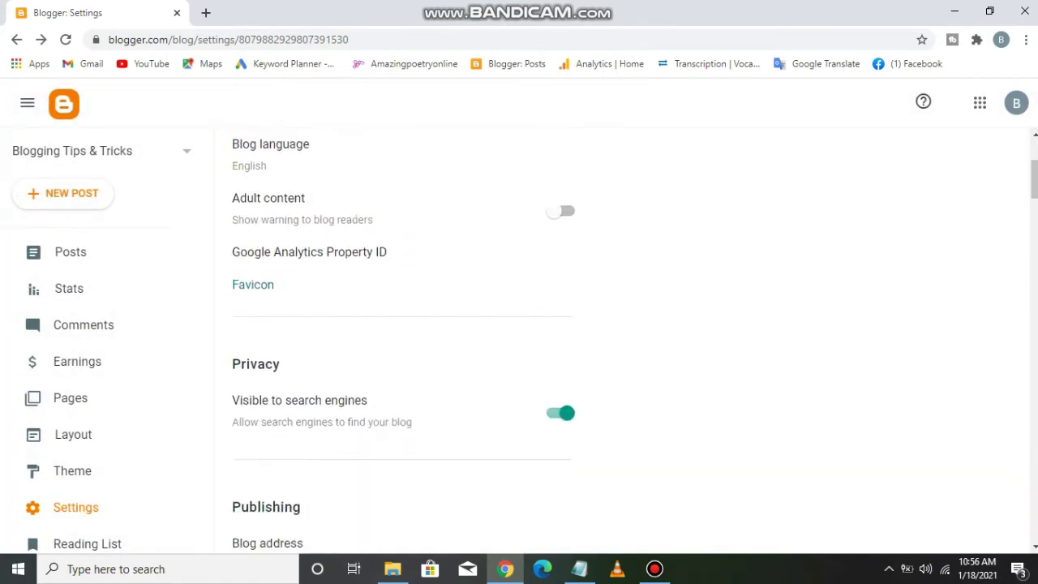
scroll(404, 345, down, 2)
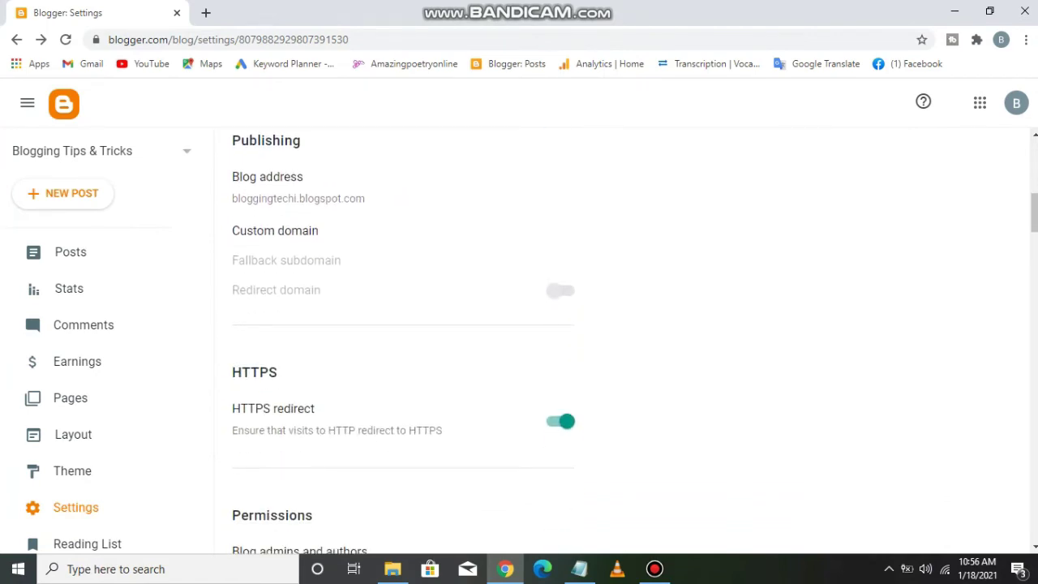
click(275, 230)
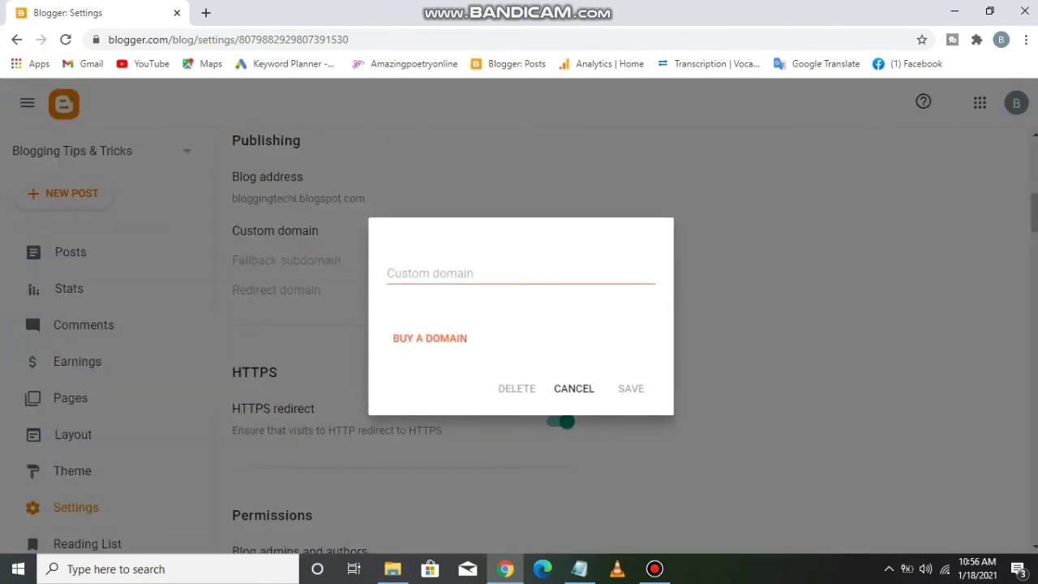
click(430, 273)
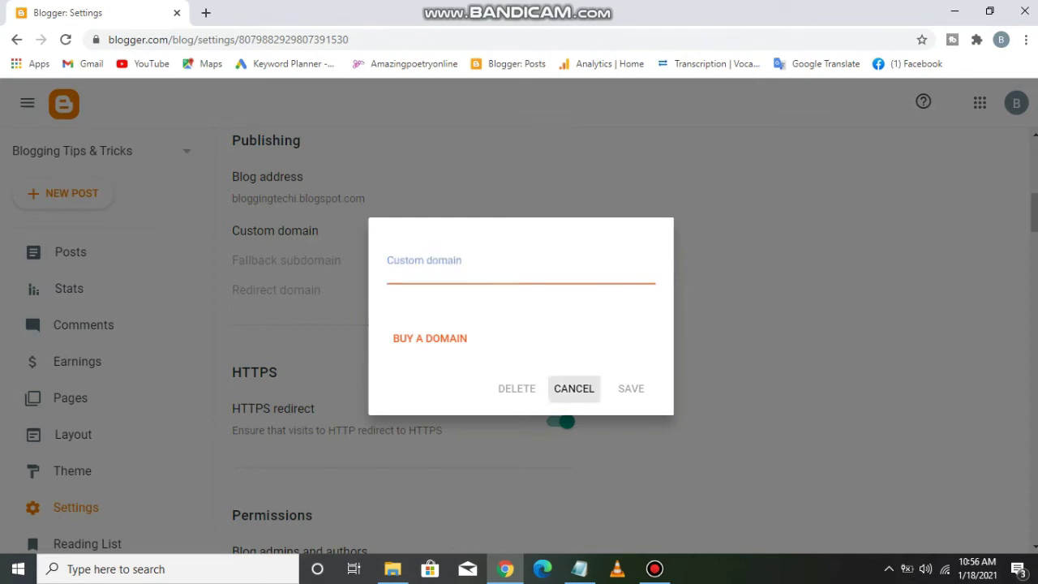
click(574, 389)
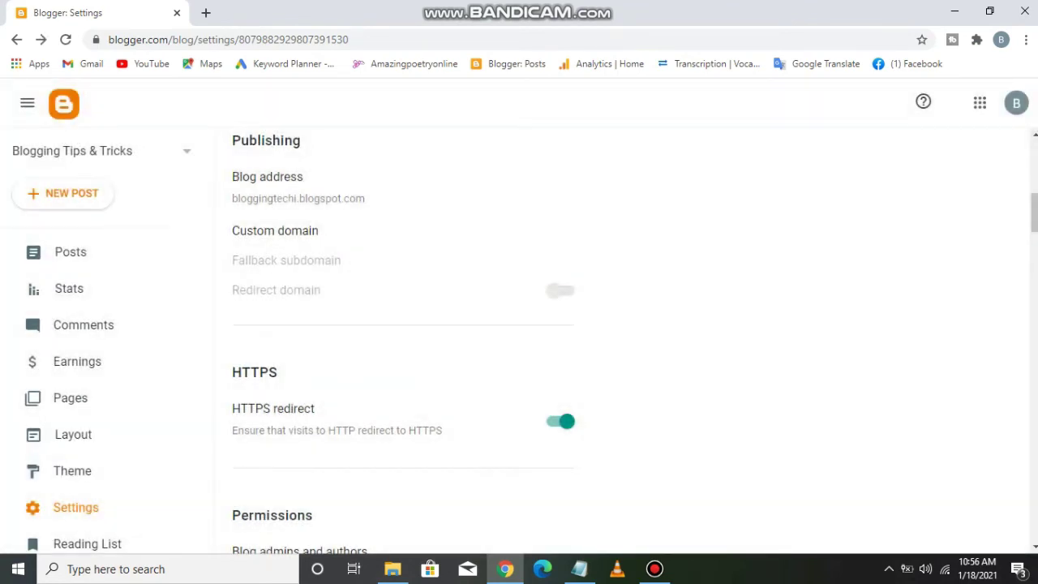
- Set the maximum number of posts shown on the main page to 7 and save the setting
scroll(404, 345, down, 5)
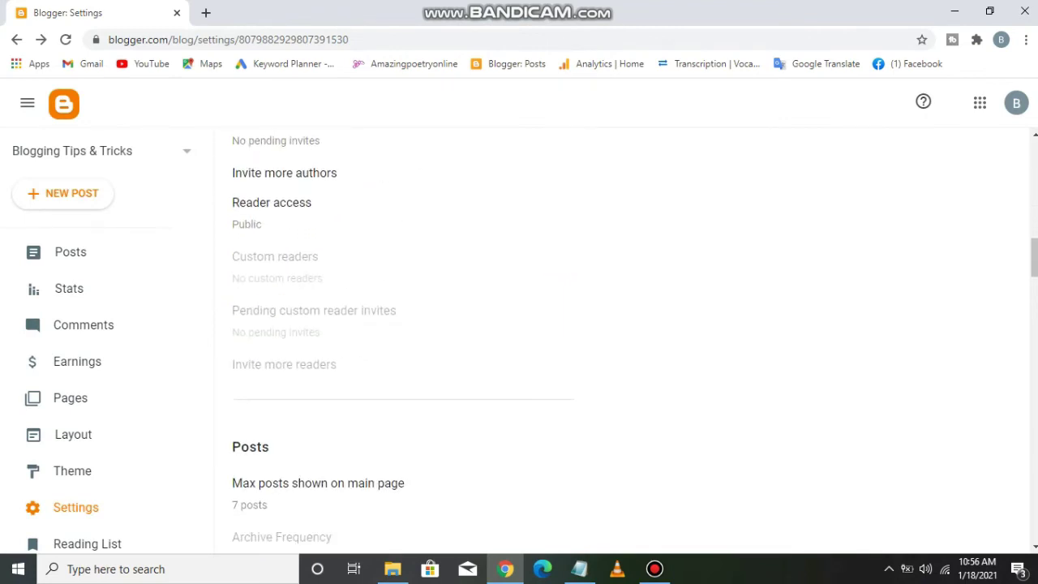
scroll(635, 343, up, 2)
scroll(624, 340, down, 4)
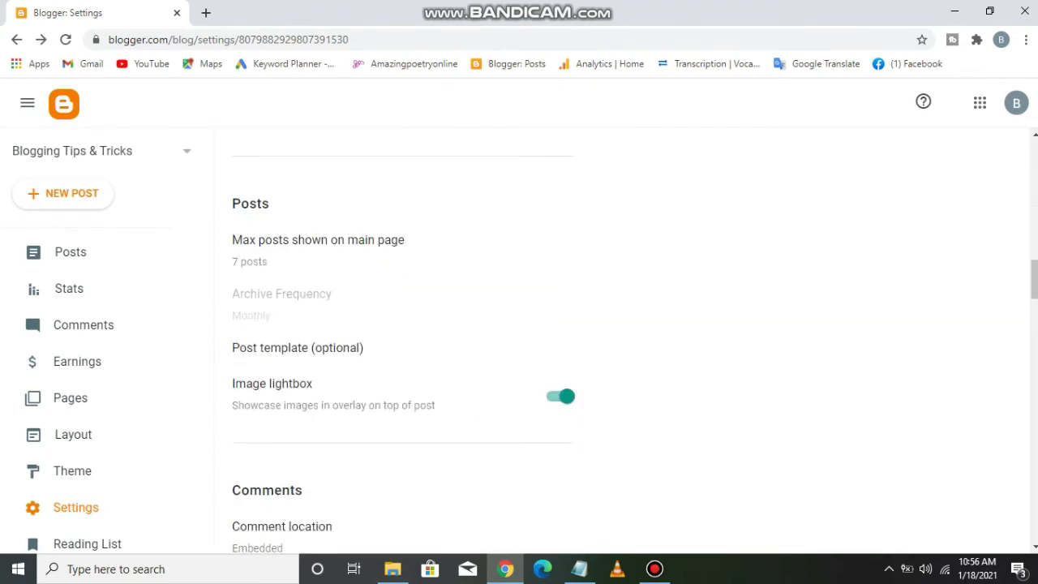
scroll(625, 341, down, 1)
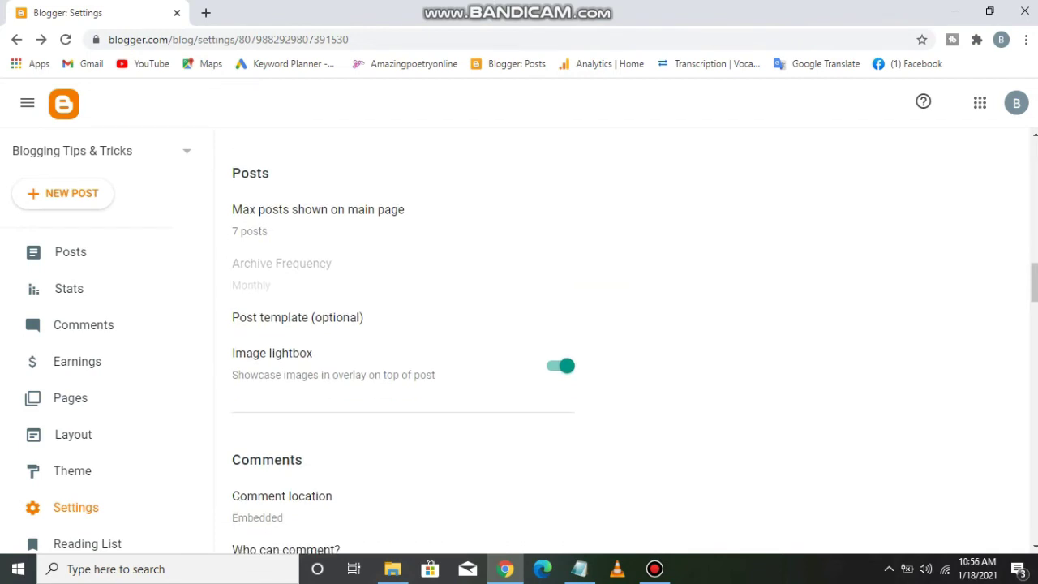
click(318, 213)
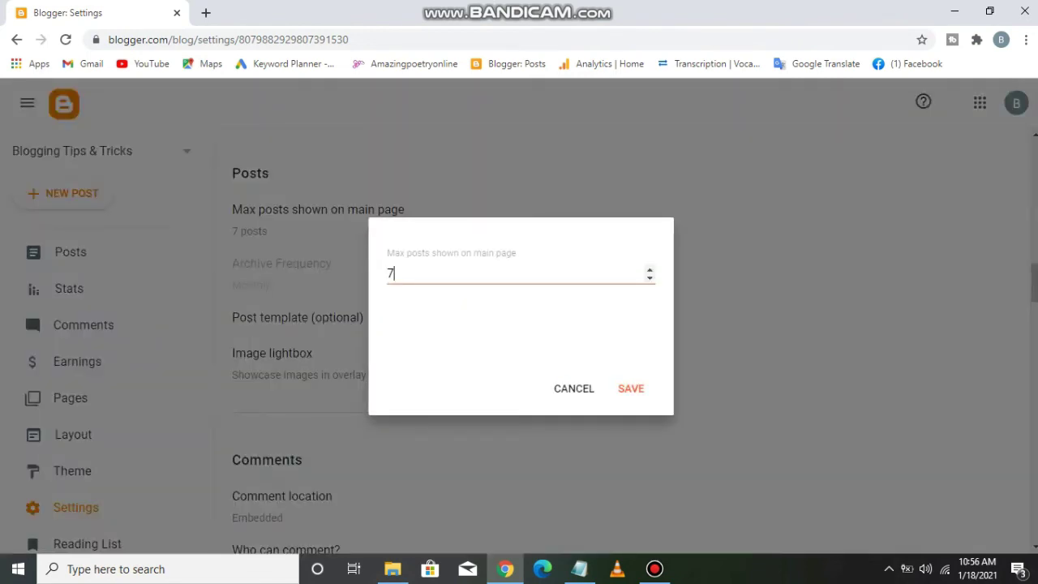
click(393, 274)
click(650, 277)
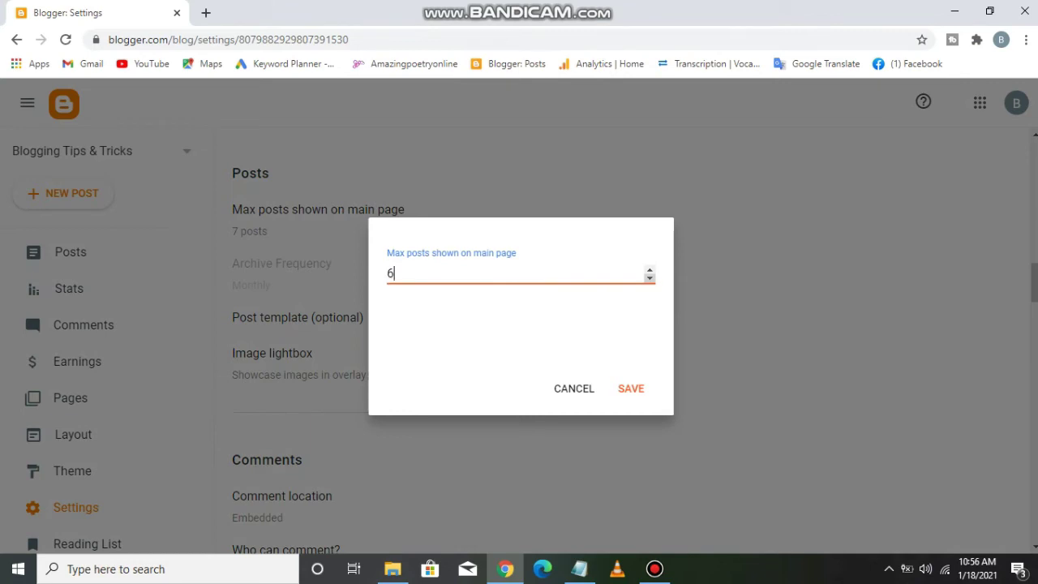
click(650, 270)
click(631, 389)
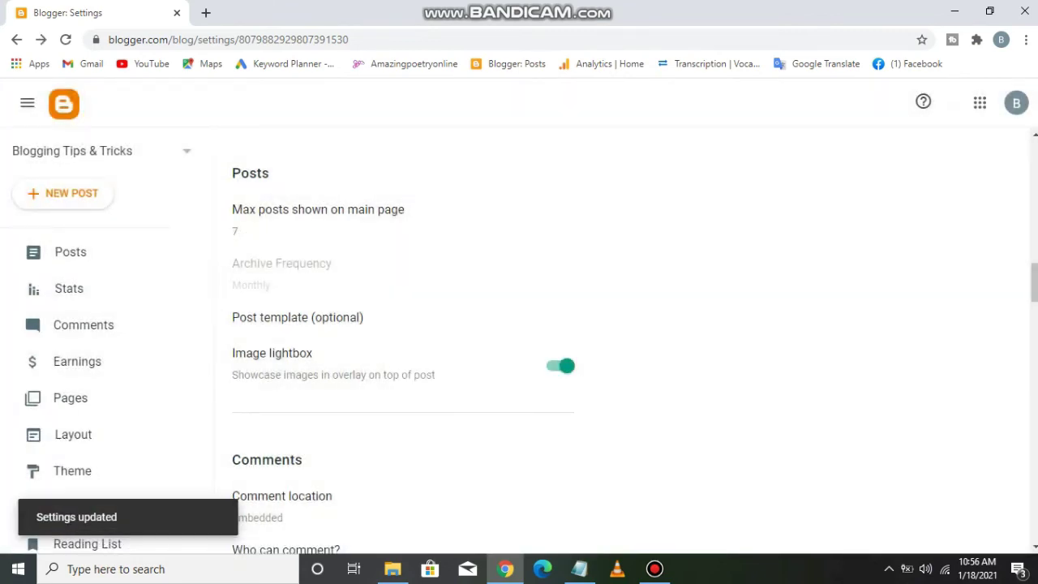
- Save the comment settings with commenting allowed for Users with Google Accounts and comment moderation set to Never
scroll(404, 345, down, 5)
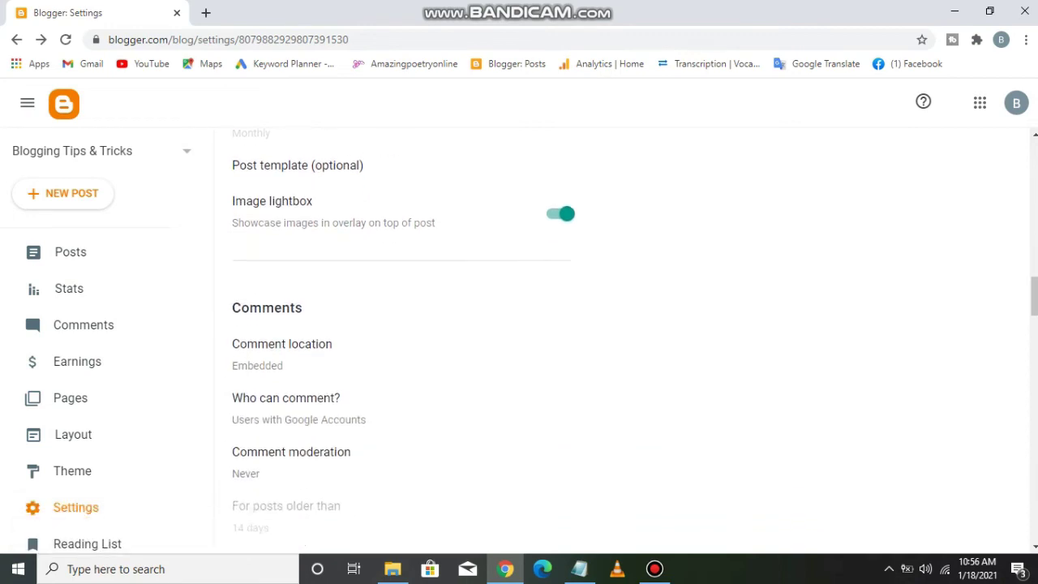
scroll(404, 340, down, 1)
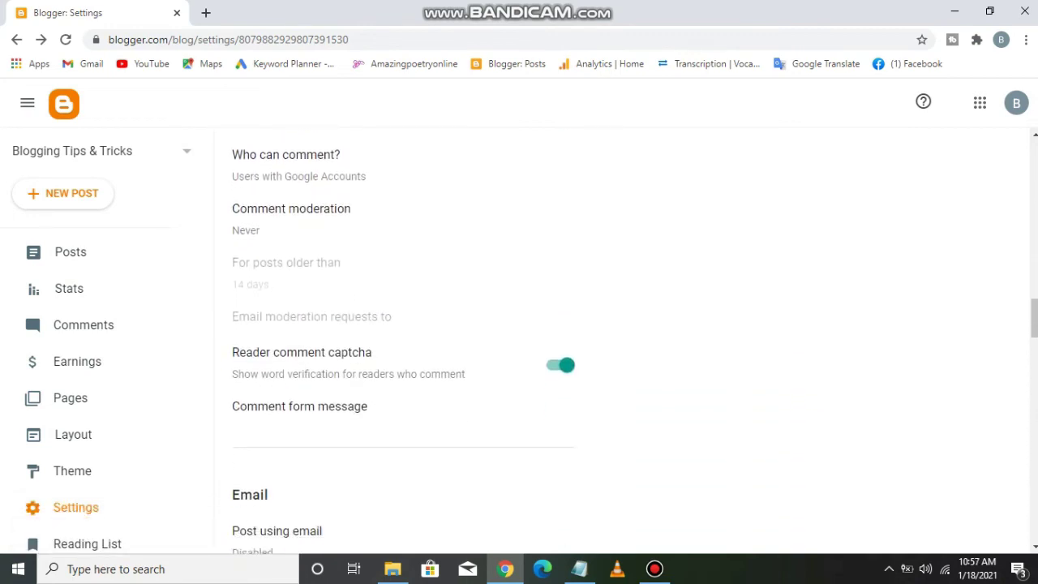
scroll(404, 342, up, 1)
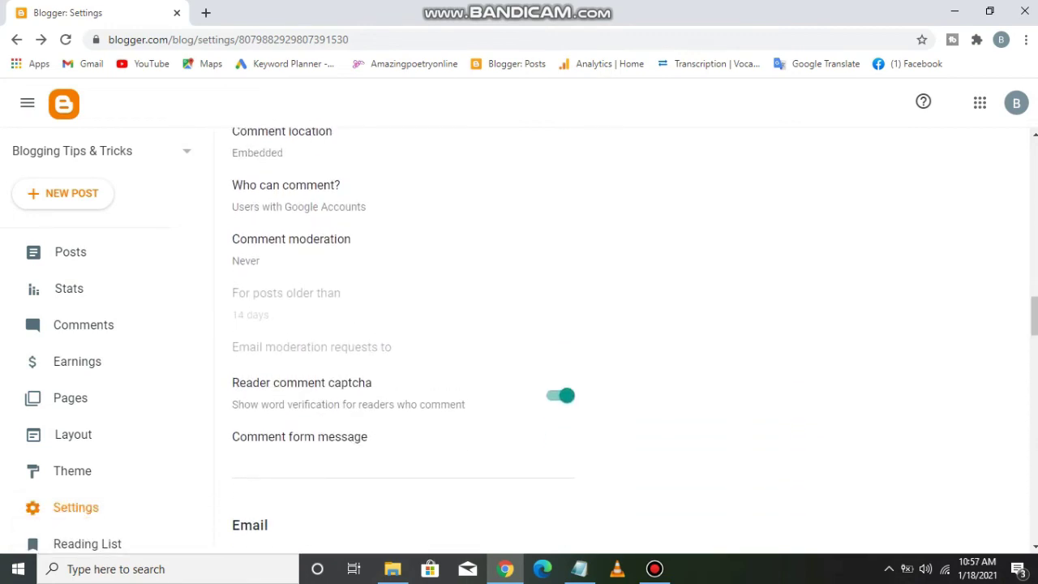
click(298, 195)
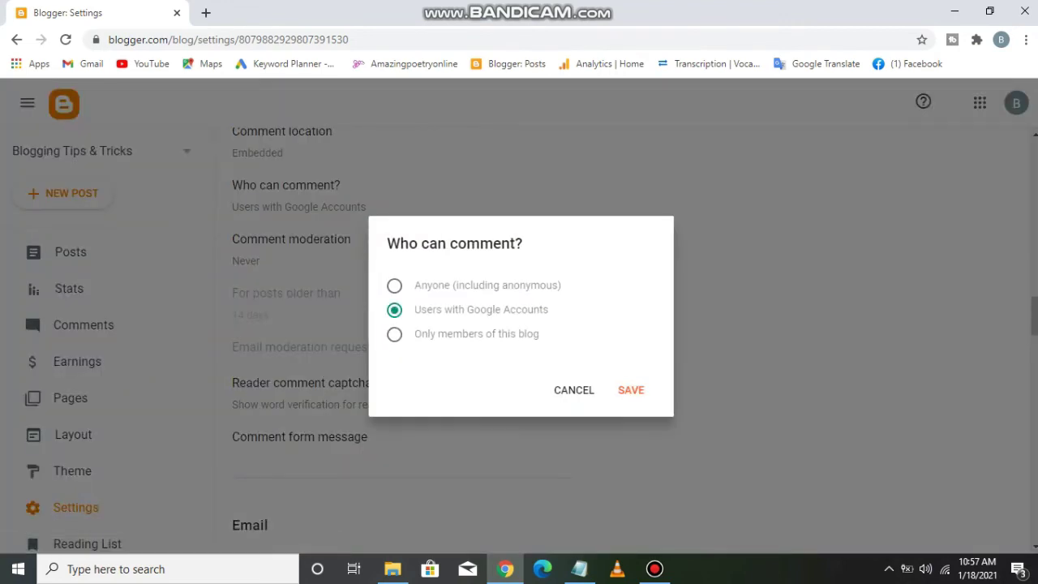
click(630, 390)
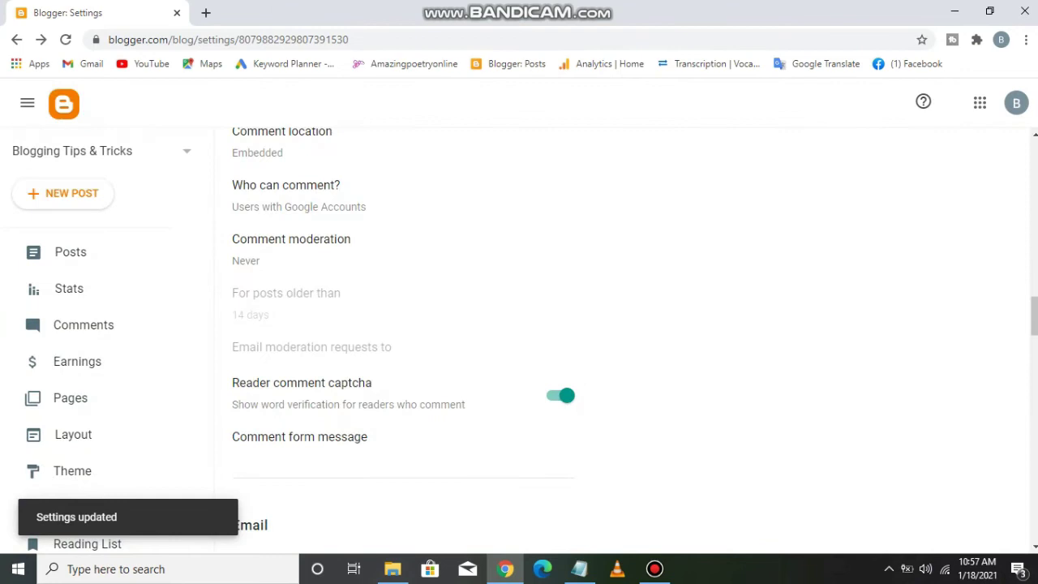
click(291, 249)
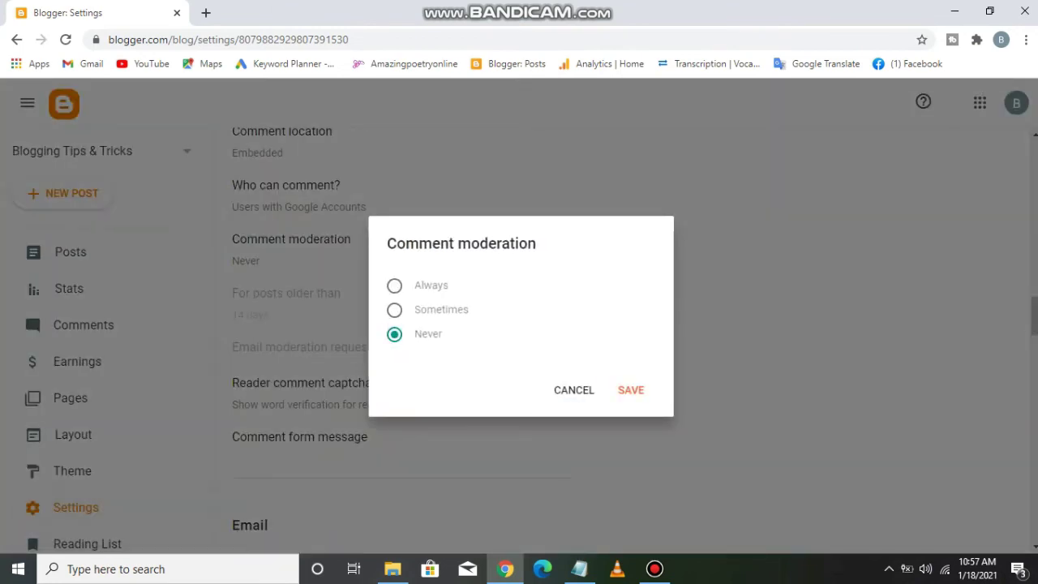
key(Tab)
key(Return)
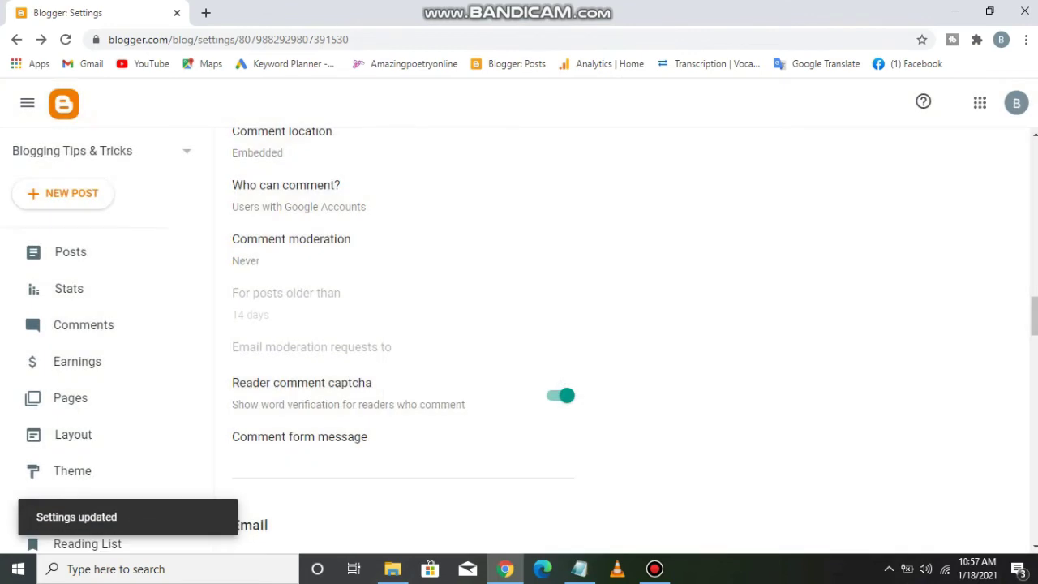
- Set the blog's time zone to (GMT+05:00) Pakistan Standard Time – Karachi and save it
scroll(568, 341, down, 4)
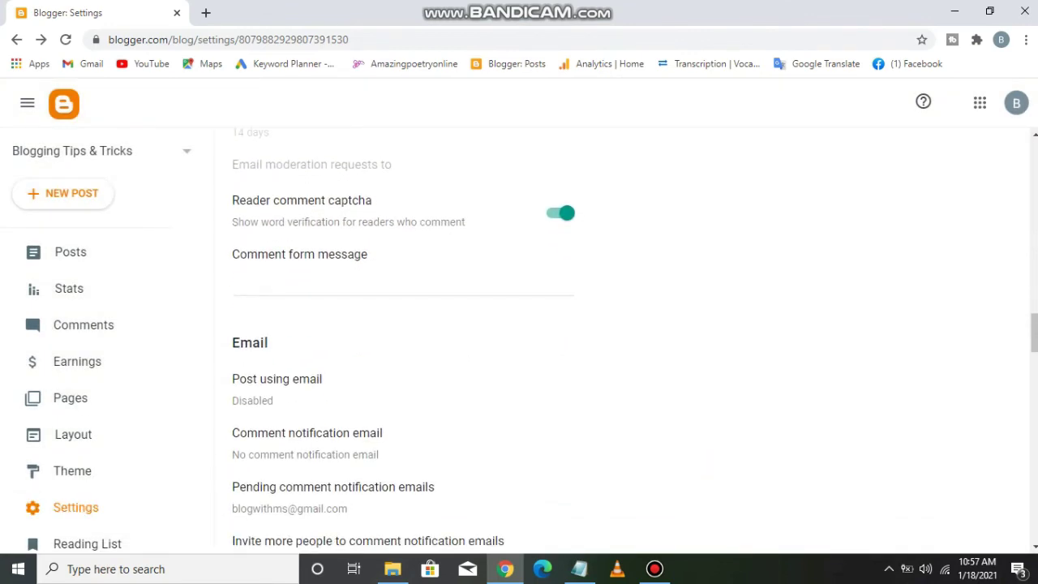
scroll(568, 341, down, 4)
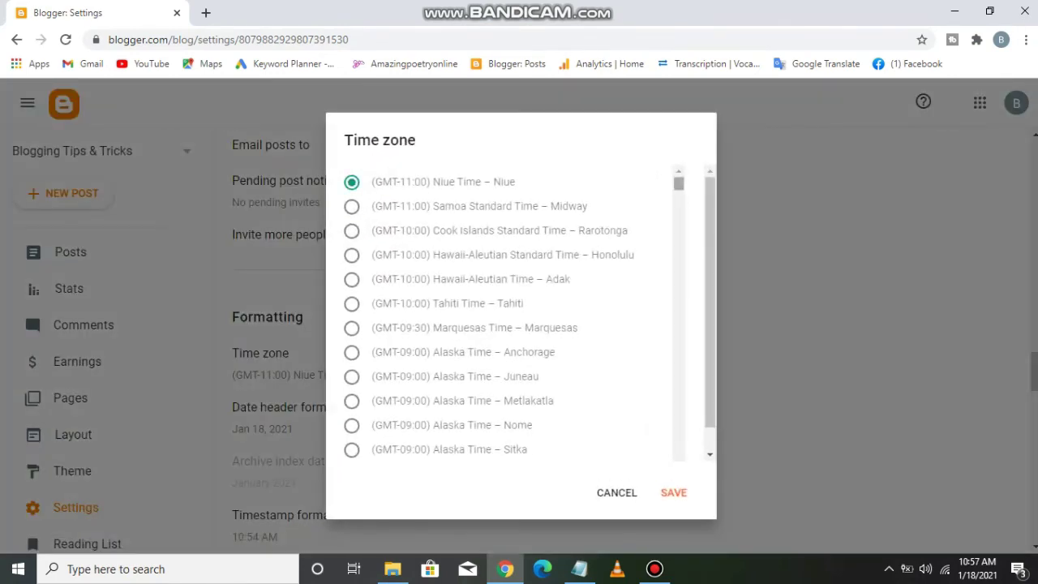
scroll(514, 313, down, 10)
scroll(514, 313, down, 5)
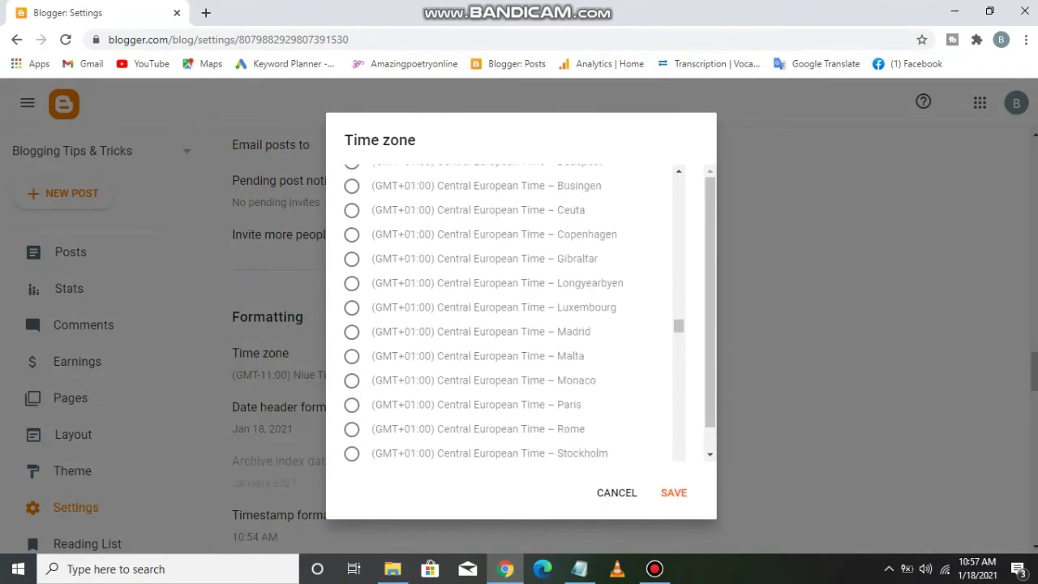
scroll(515, 313, down, 8)
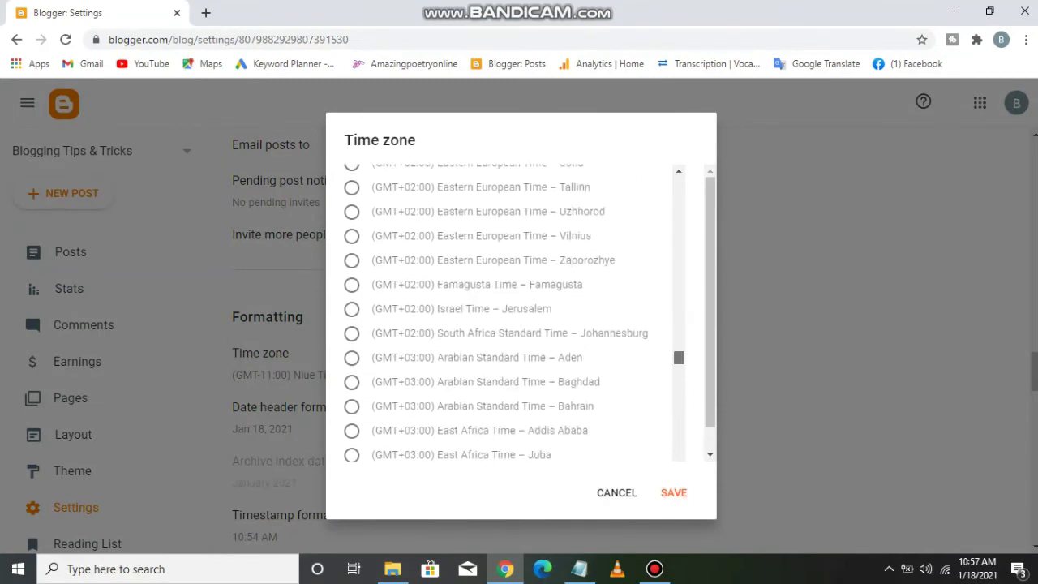
scroll(514, 313, down, 4)
scroll(514, 313, down, 7)
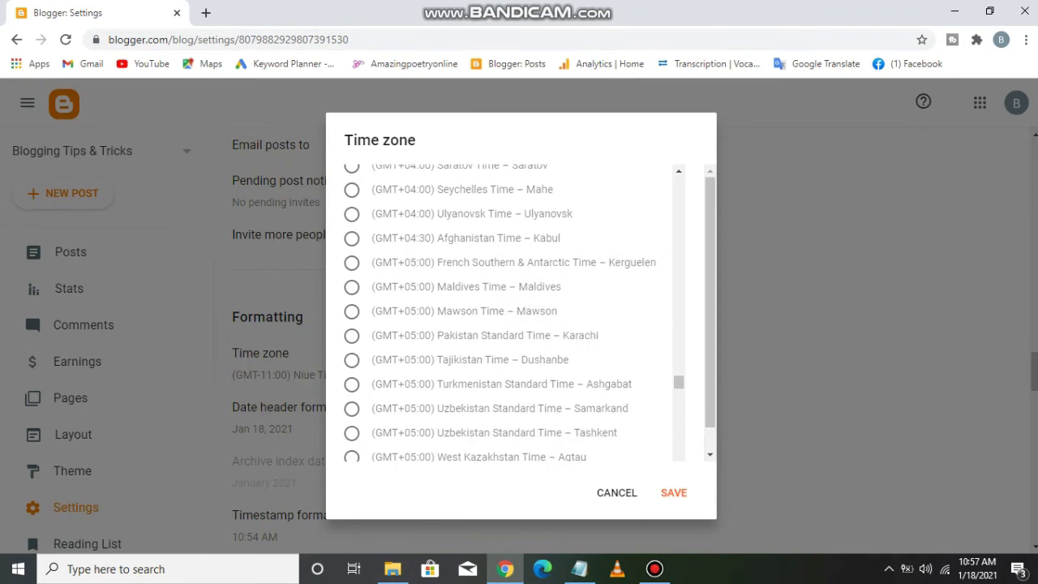
click(351, 335)
click(673, 493)
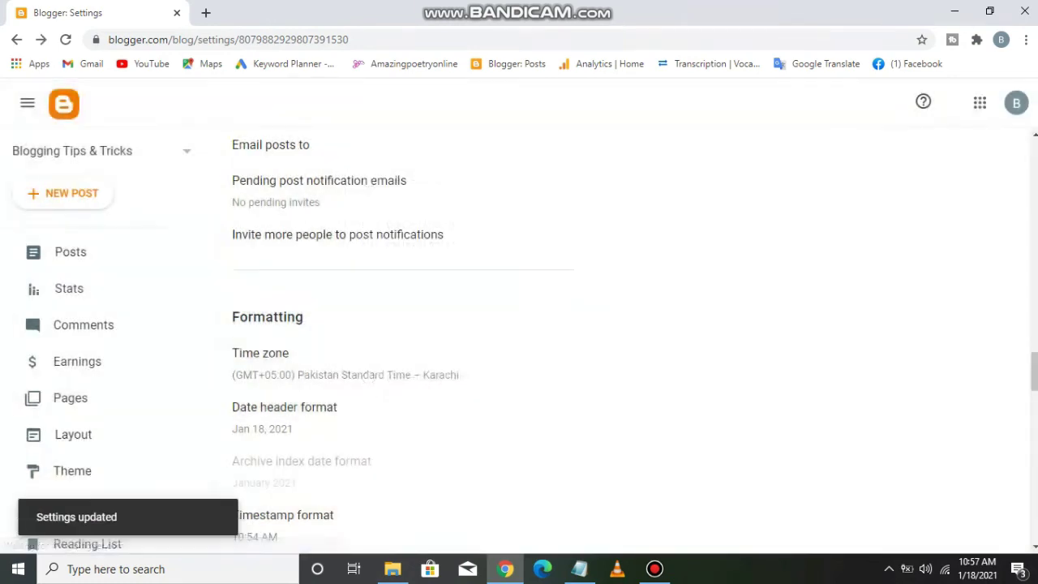
- Fill the search description with the Notepad keyword list beginning "Blogging, blog seo", trim it to end at "article writing," and save it
scroll(519, 332, down, 4)
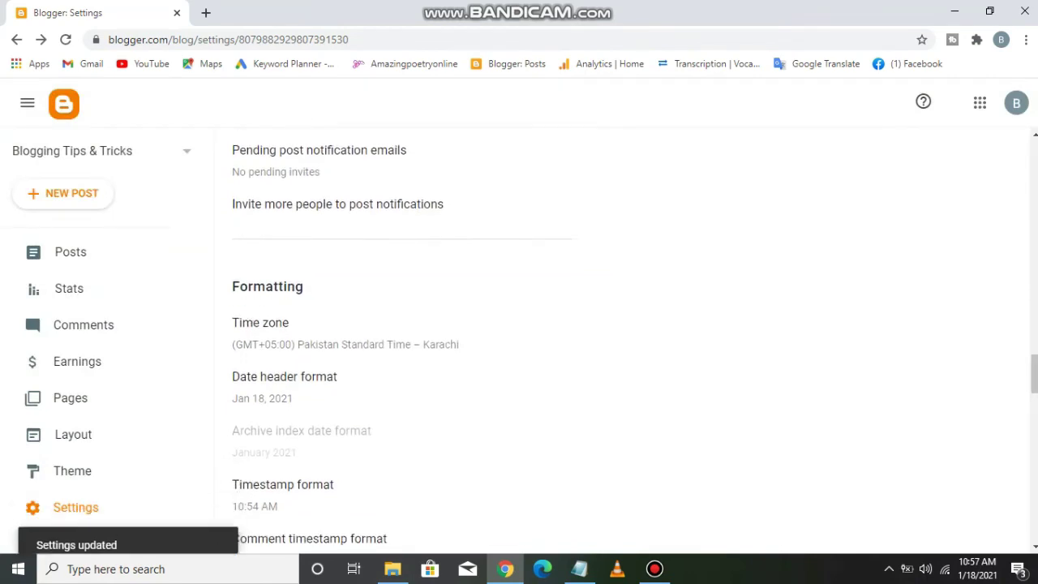
scroll(519, 333, down, 2)
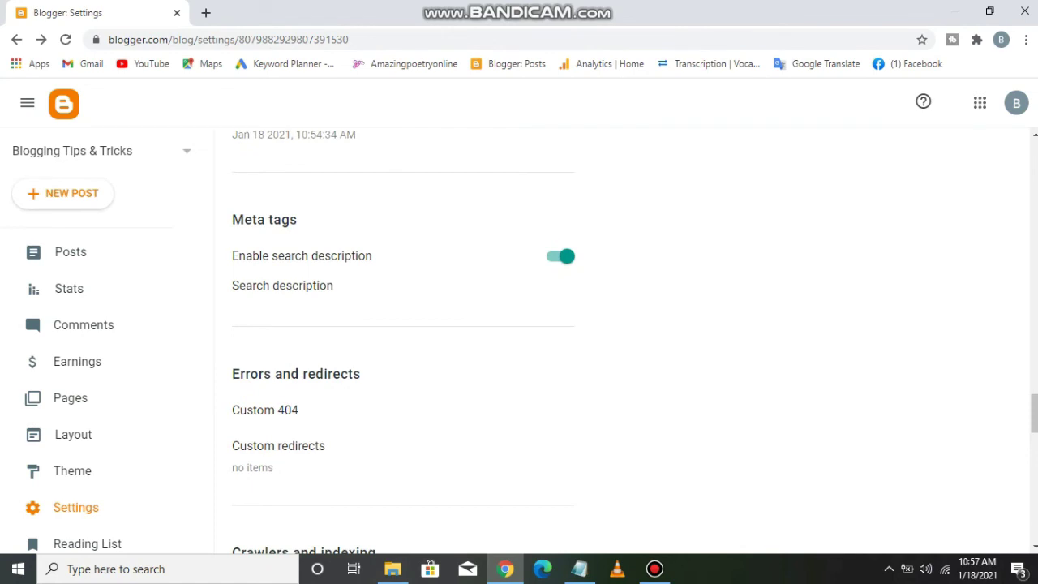
click(282, 285)
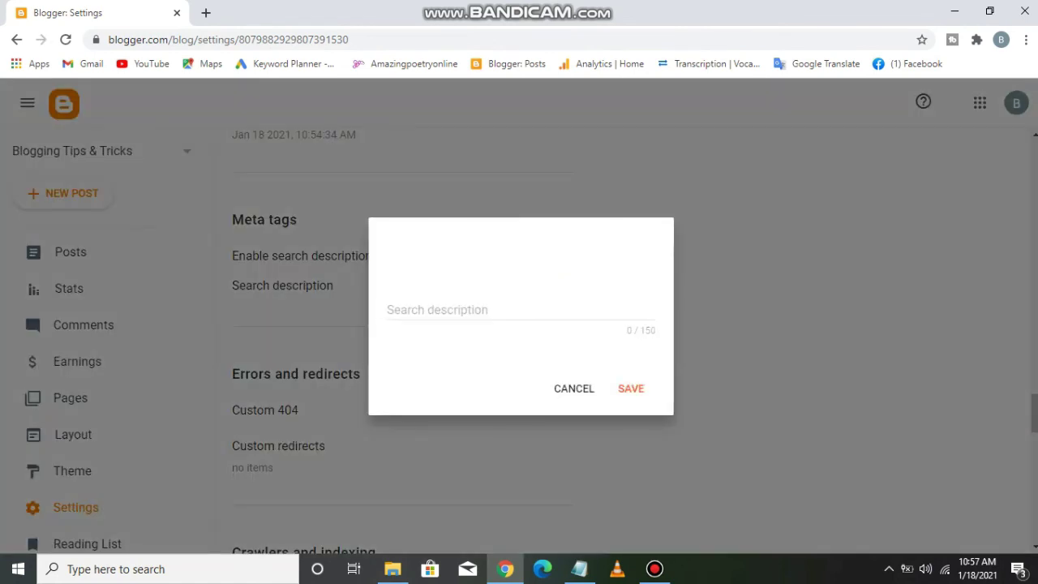
click(579, 568)
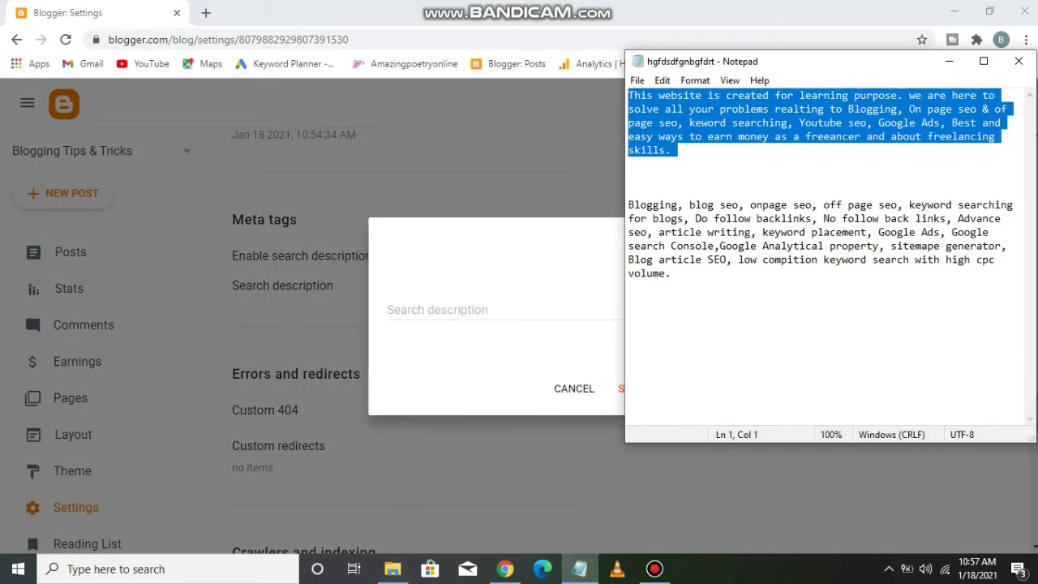
click(629, 190)
drag(629, 205, 666, 274)
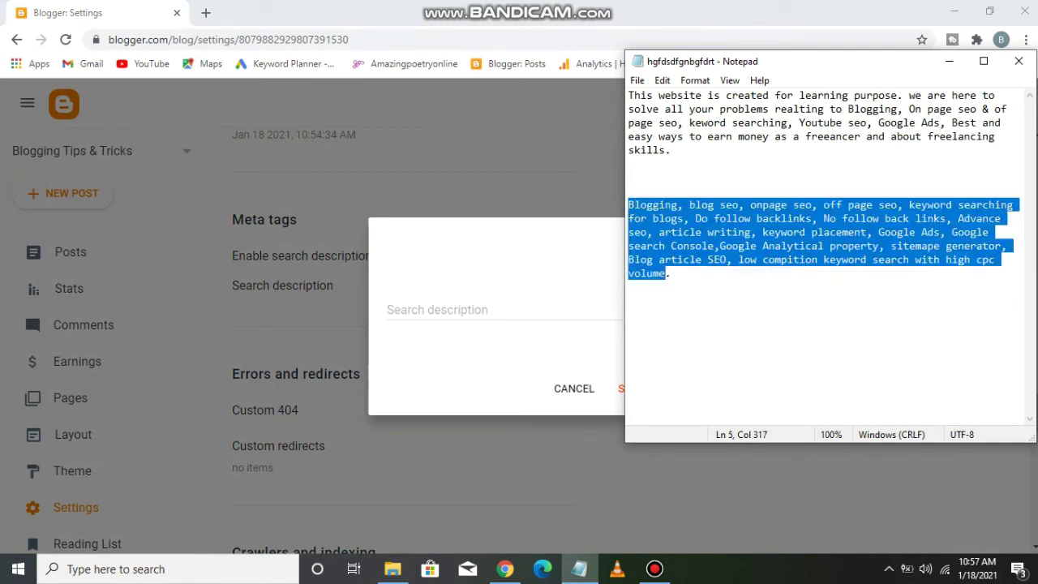
key(alt+Tab)
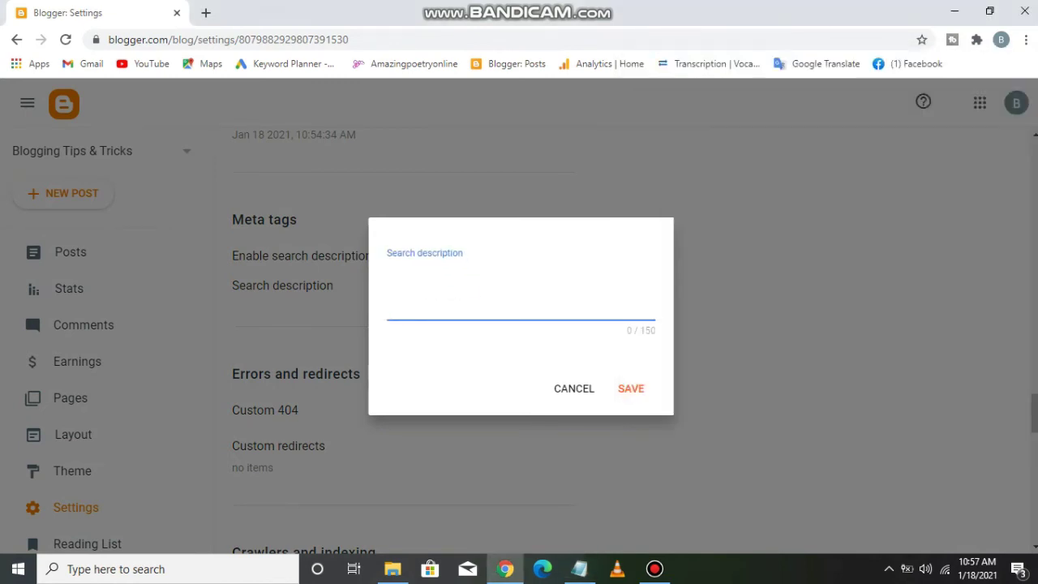
text(Blogging, blog seo, onpage seo, off page seo, keyword searching for blogs, Do follow backlinks, No follow back links, Advance seo, article writing, k)
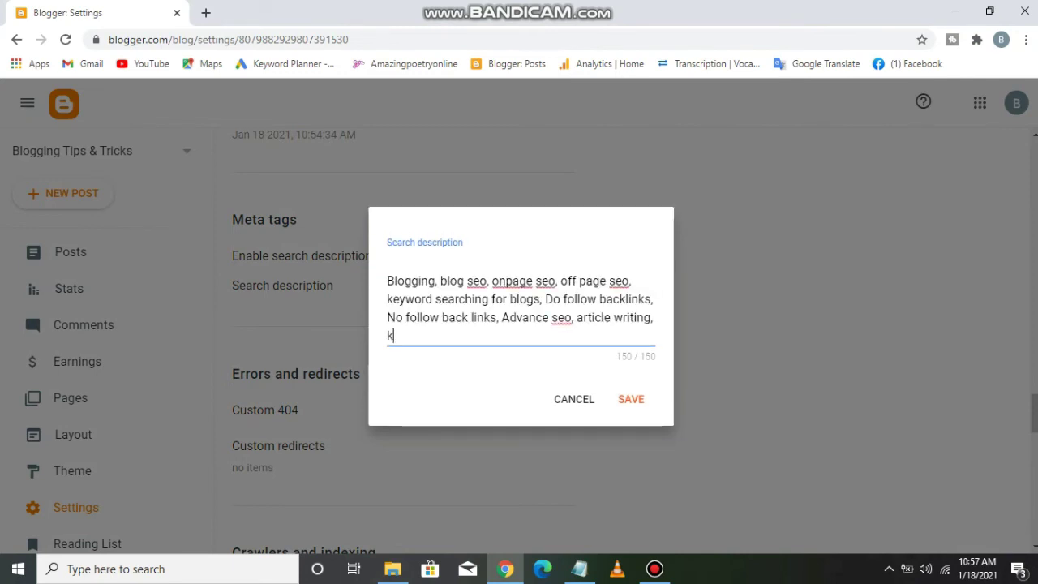
key(BackSpace)
click(631, 400)
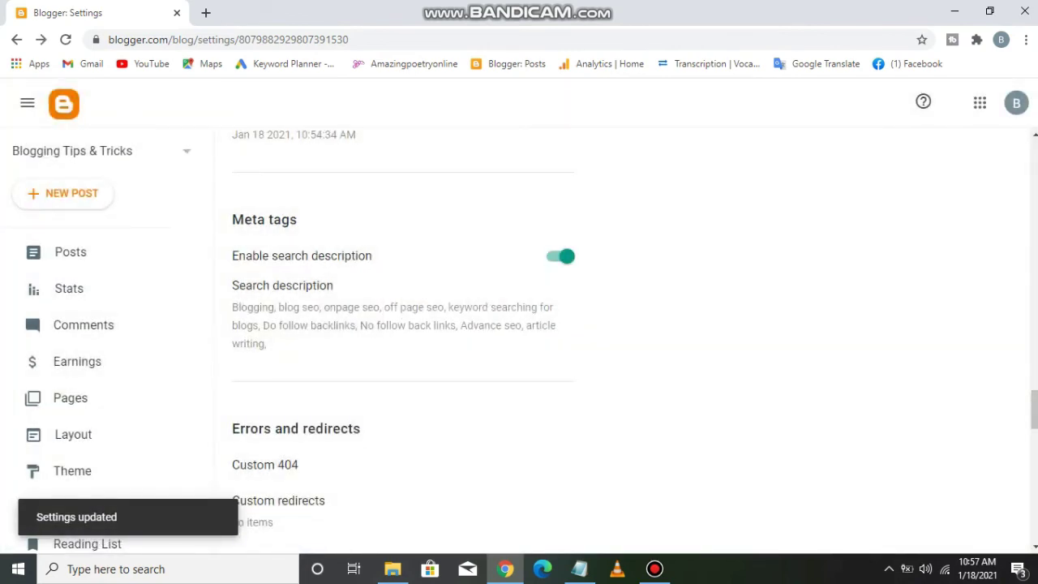
- Enable custom robots header tags, and save the home page tags with all and noodp turned on
scroll(568, 341, down, 2)
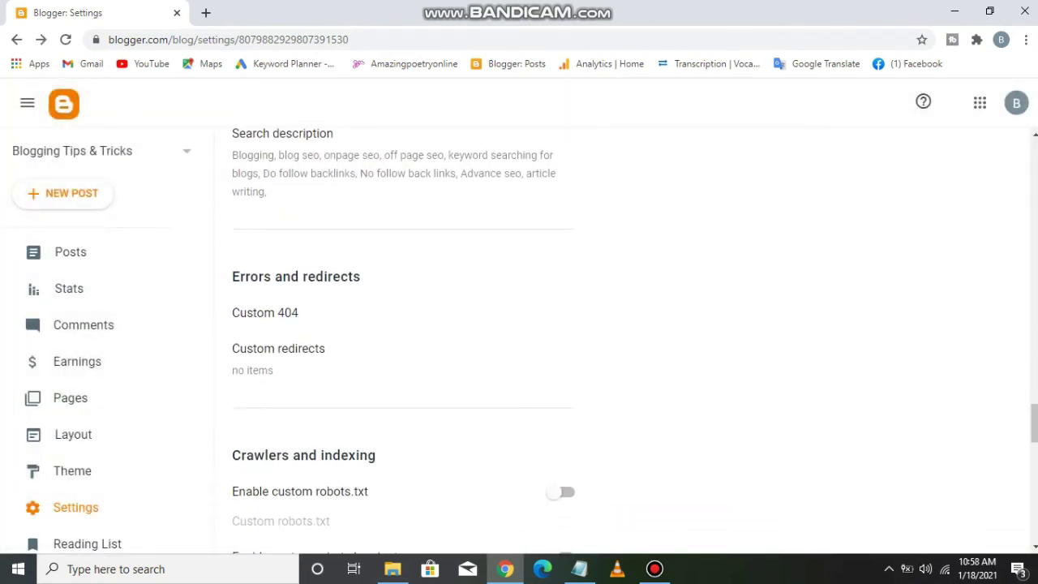
scroll(568, 341, down, 1)
scroll(568, 341, down, 3)
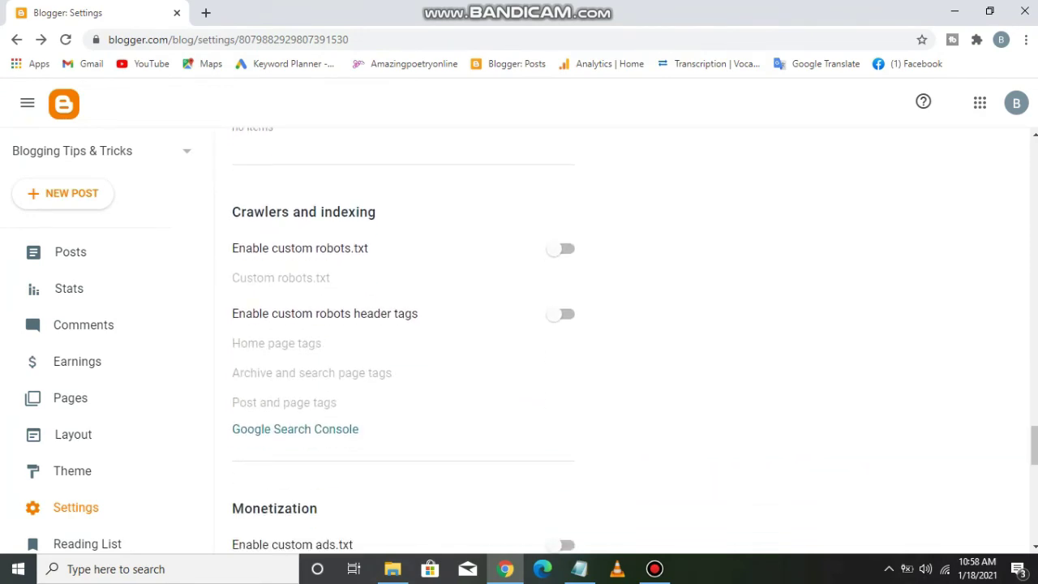
click(560, 313)
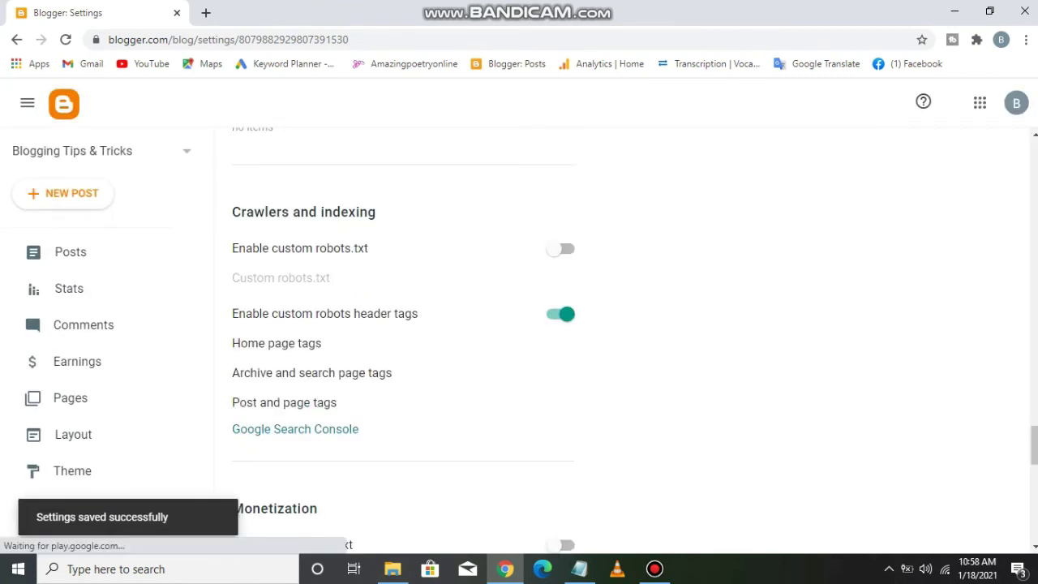
click(277, 344)
click(629, 182)
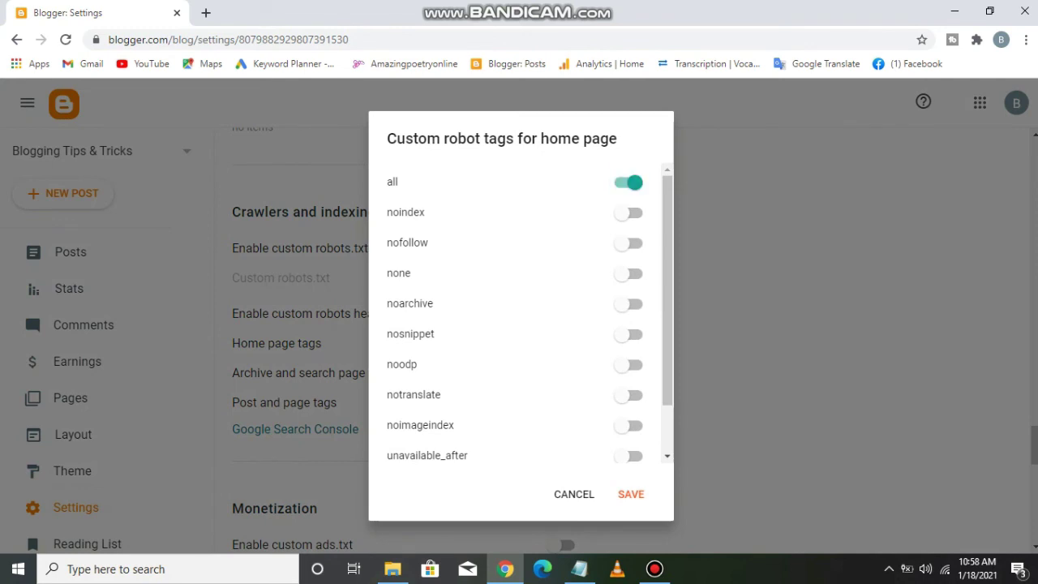
click(629, 364)
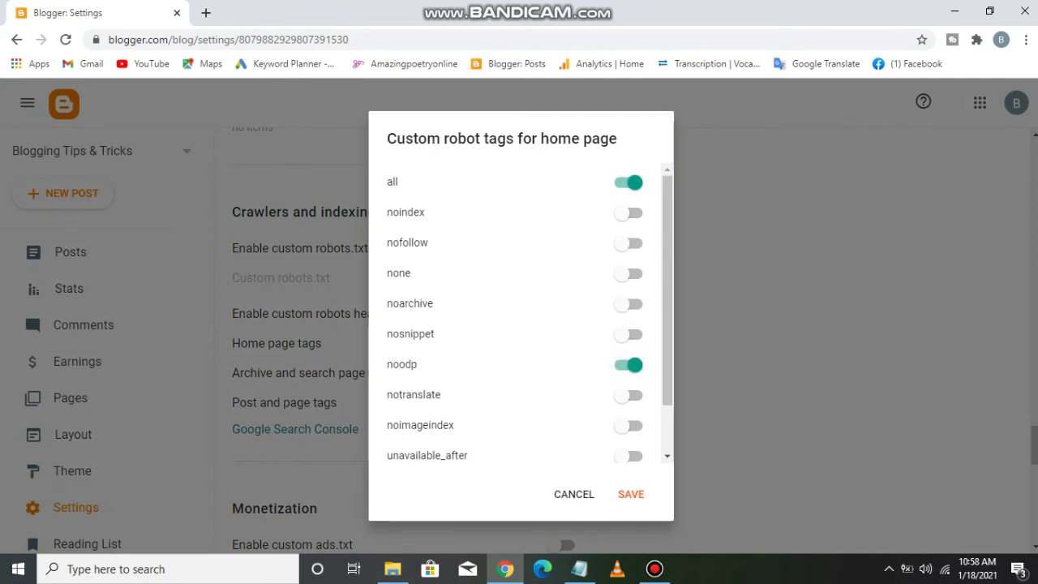
click(631, 494)
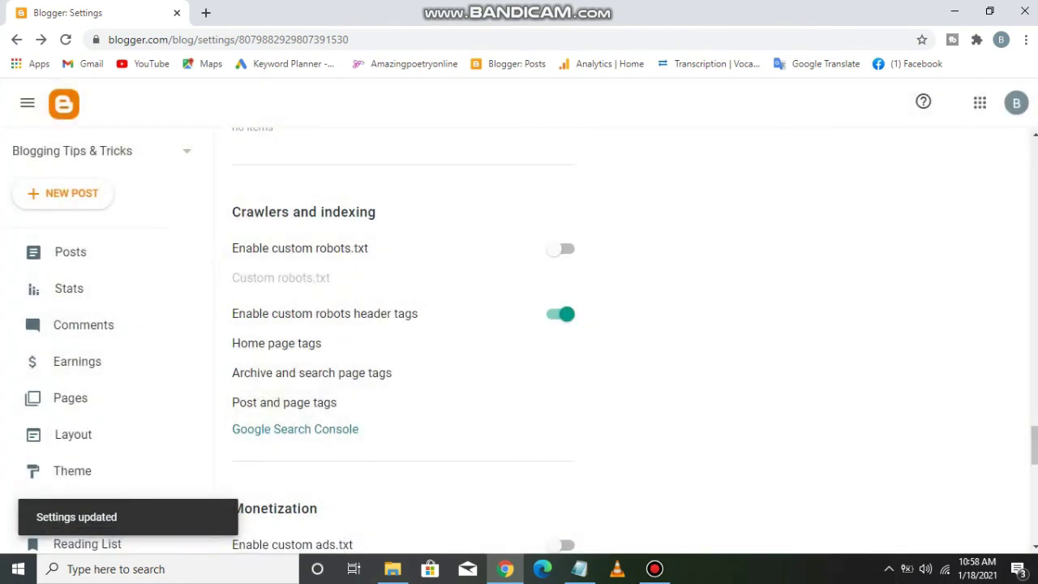
- Turn on noindex and noodp in the custom robot tags for archive and search pages and save them
click(312, 372)
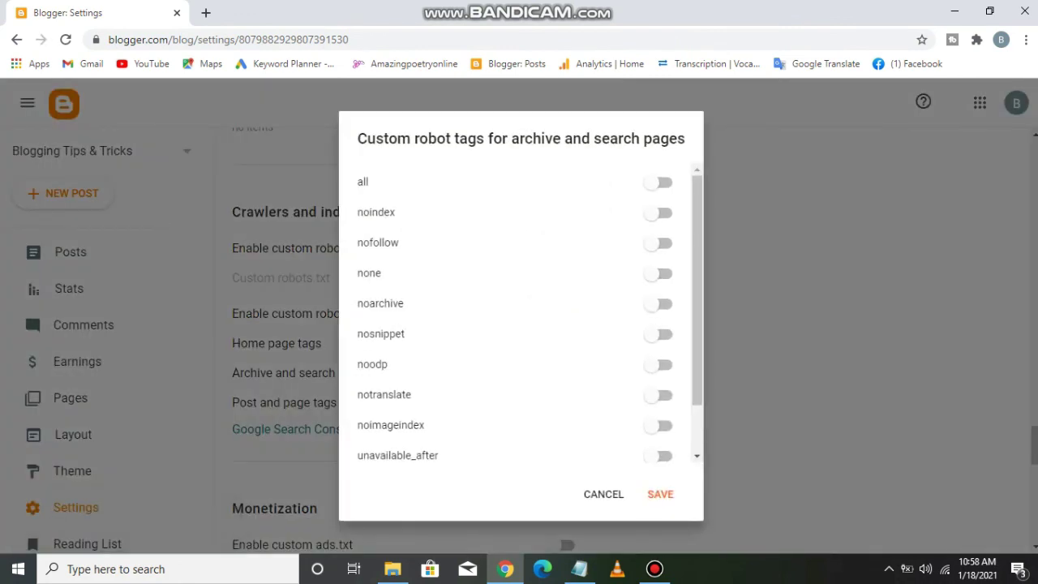
click(658, 213)
click(658, 365)
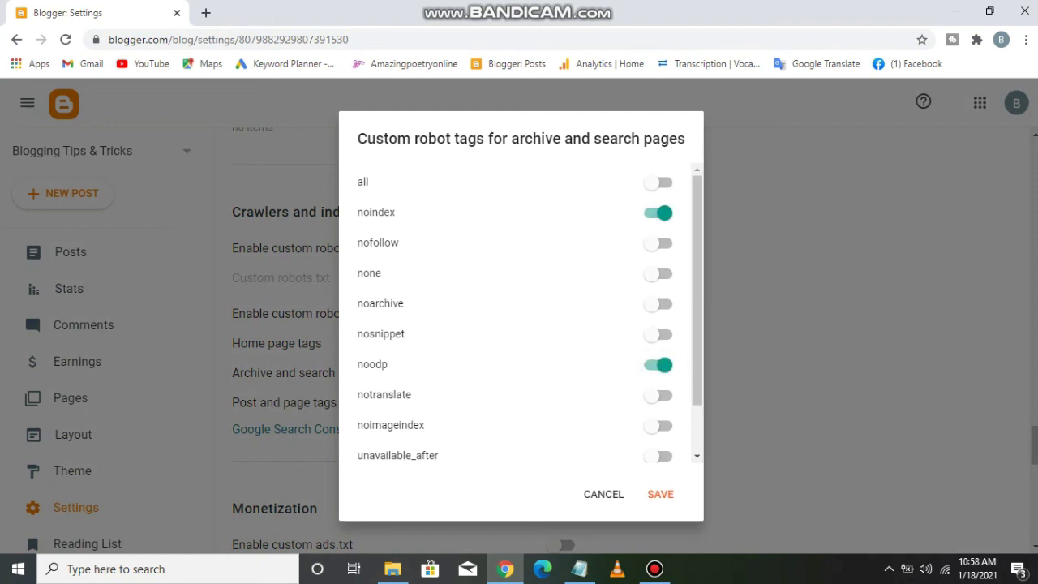
click(660, 494)
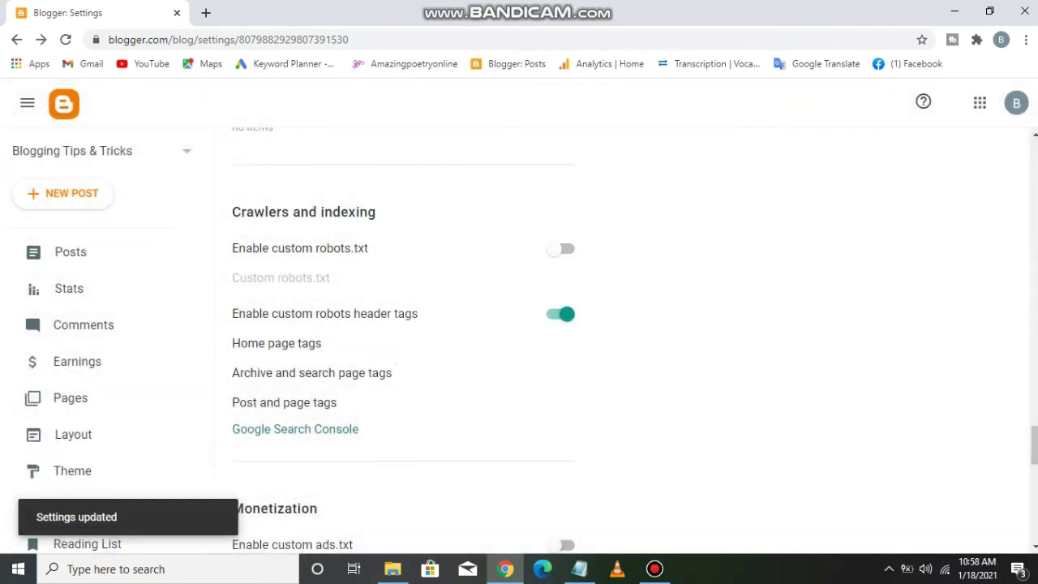
- Turn on all and noodp in the custom robot tags for posts and pages and save them
click(283, 403)
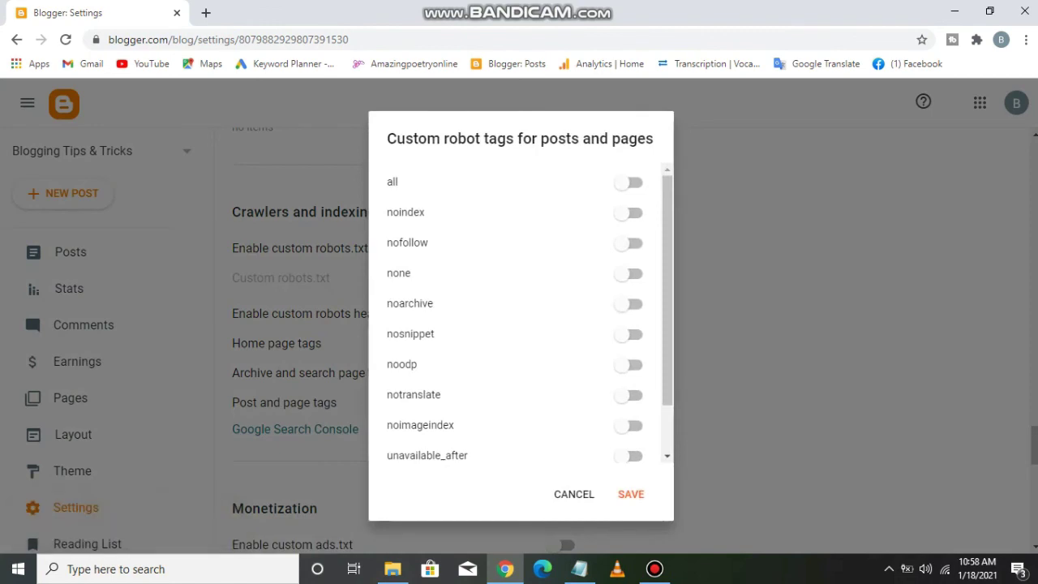
click(628, 183)
click(628, 365)
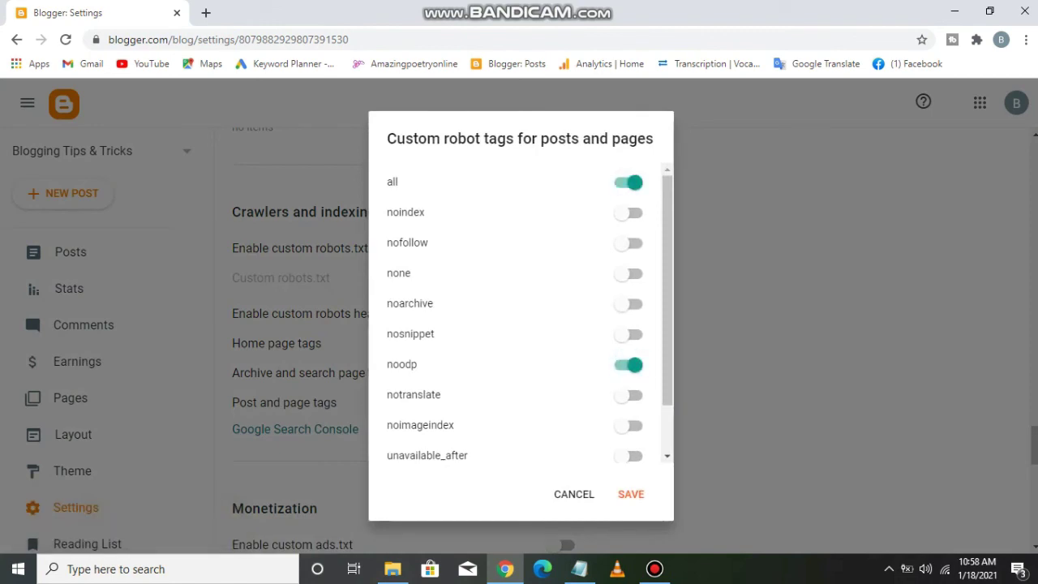
click(631, 494)
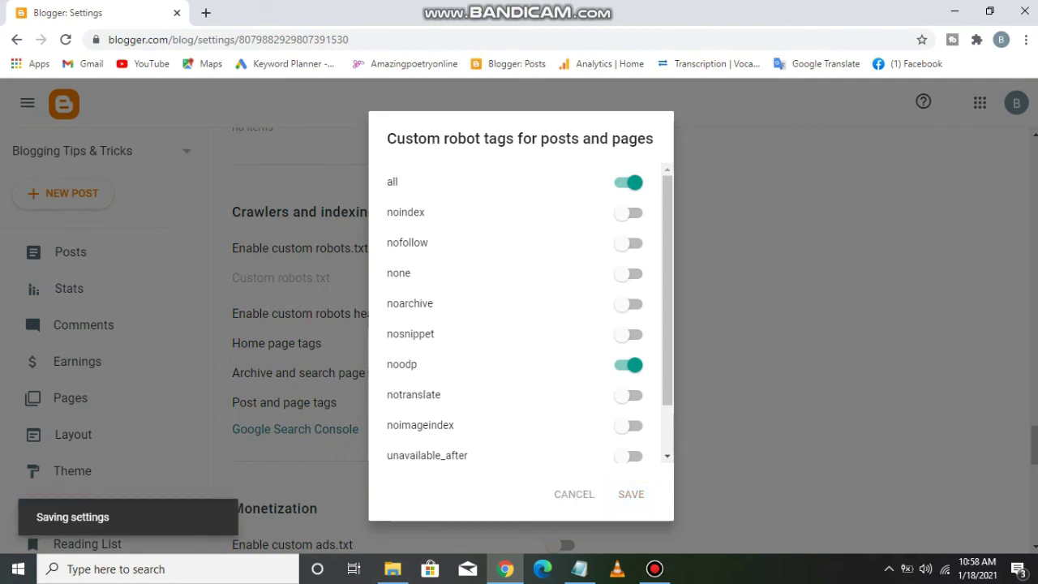
scroll(403, 341, down, 4)
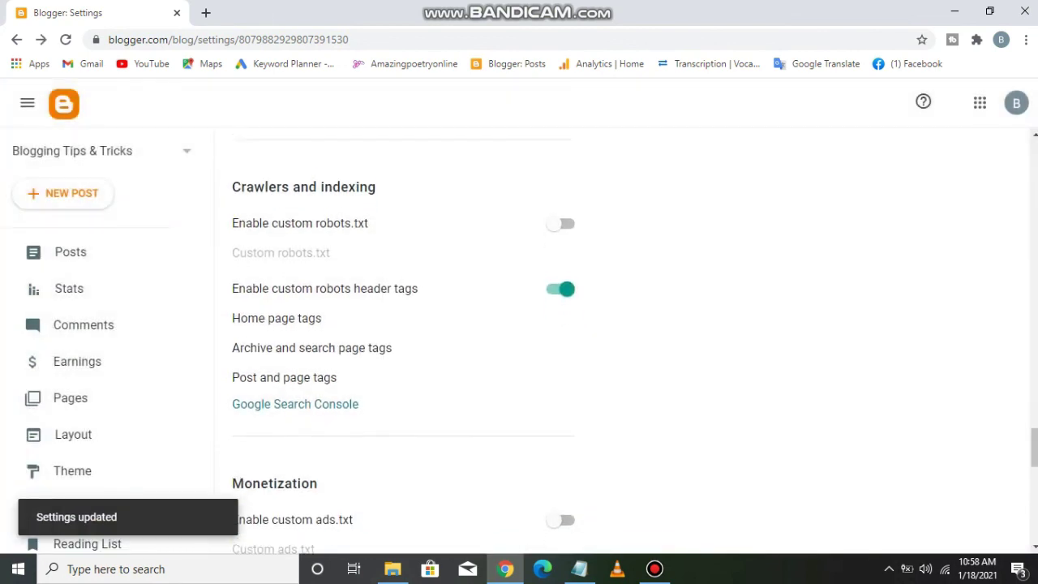
scroll(403, 340, down, 5)
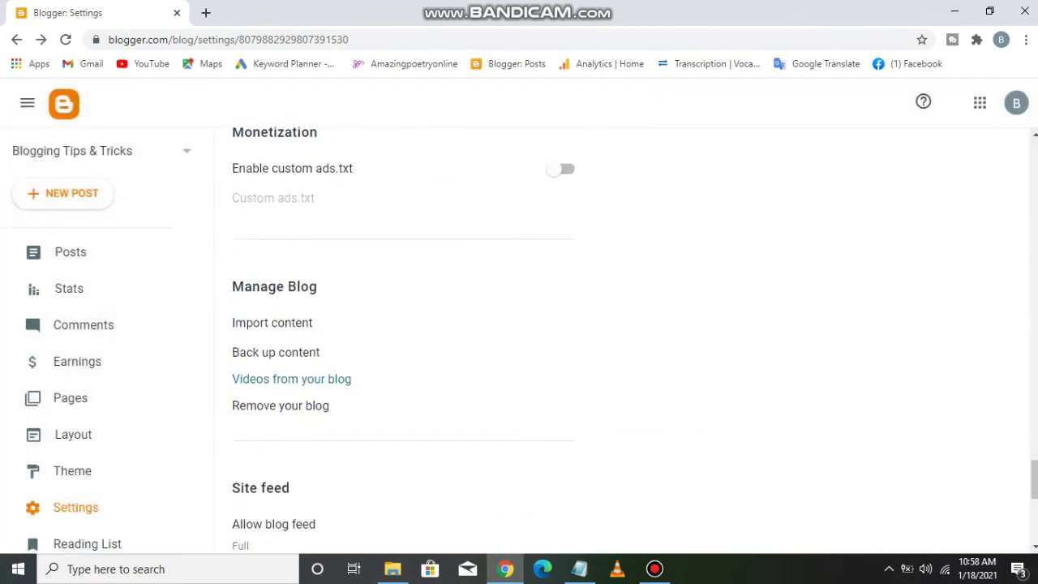